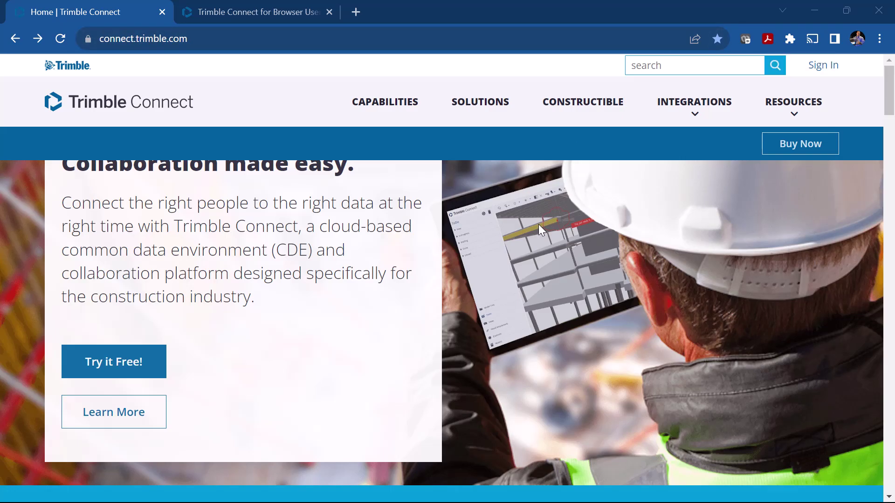
Step: Sign in to Trimble Connect and bookmark the projects page in the Trimble Sites folder
{"action": "left_click", "coordinate": [819, 71]}
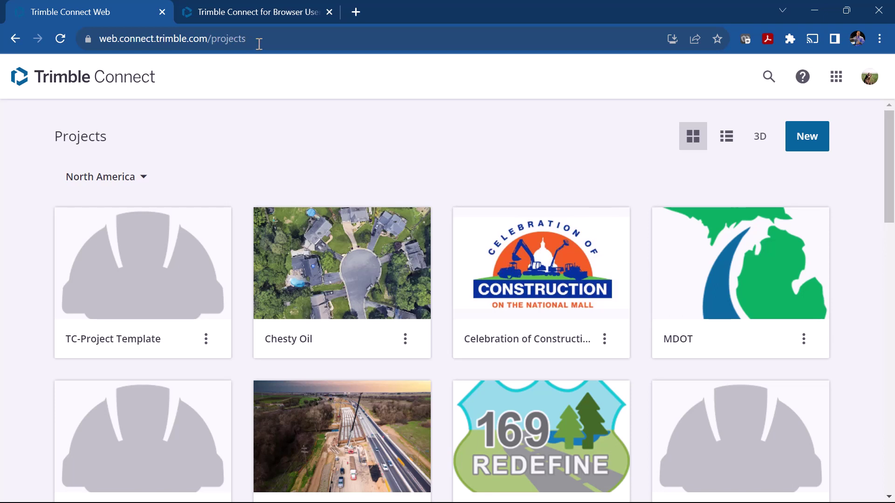
{"action": "left_click", "coordinate": [718, 39]}
{"action": "left_click", "coordinate": [697, 135]}
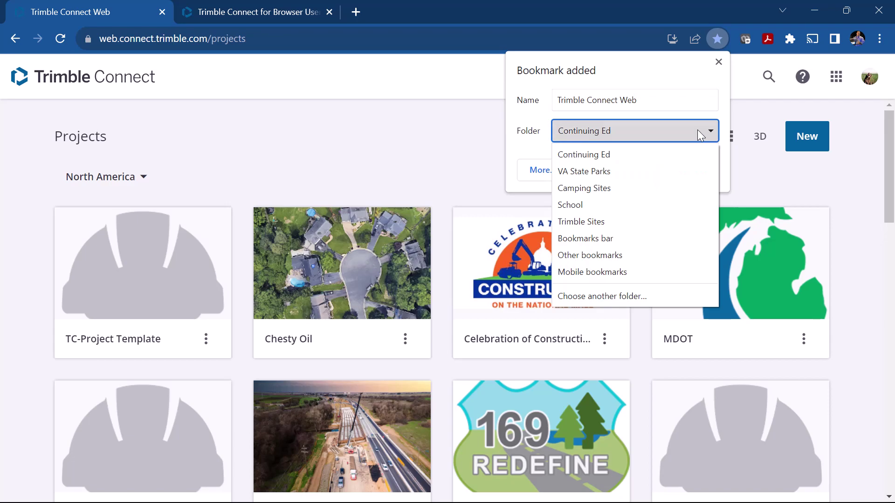
{"action": "left_click", "coordinate": [580, 220]}
{"action": "left_click", "coordinate": [627, 168]}
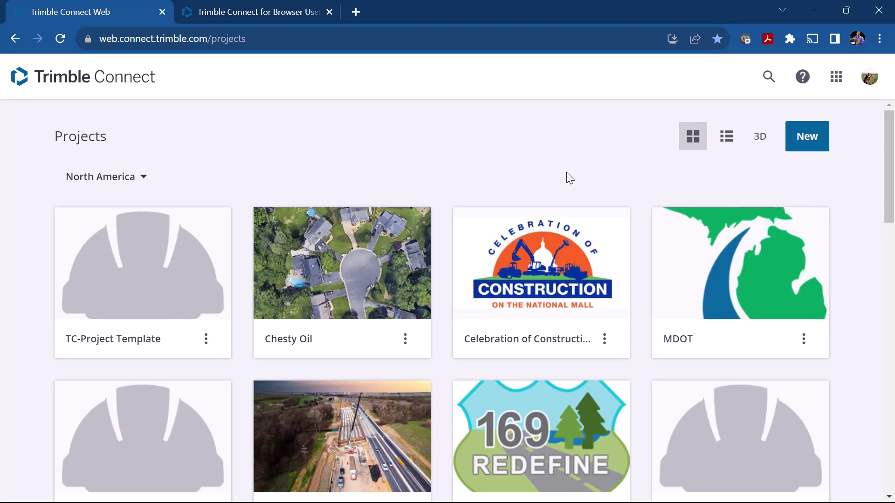
Step: Look through the project list and the contents of the Chesty Oil project, returning to all projects
{"action": "scroll", "coordinate": [476, 261], "scroll_direction": "down", "scroll_amount": 6}
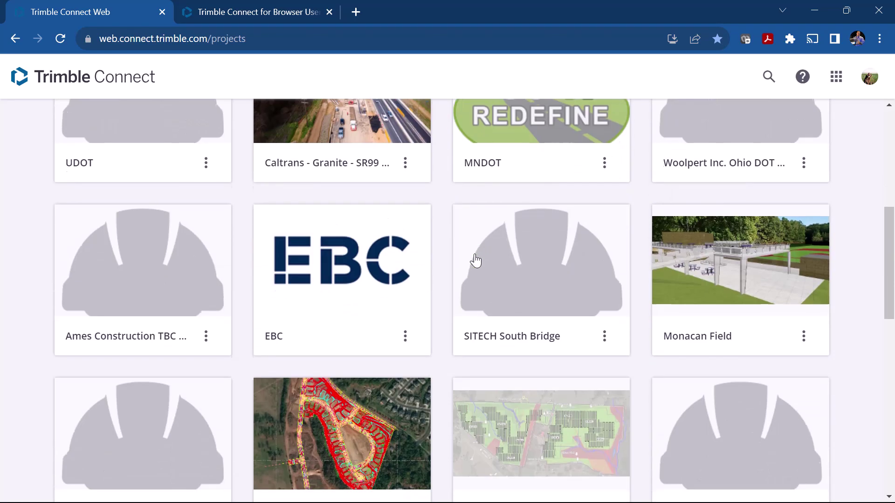
{"action": "scroll", "coordinate": [476, 261], "scroll_direction": "down", "scroll_amount": 7}
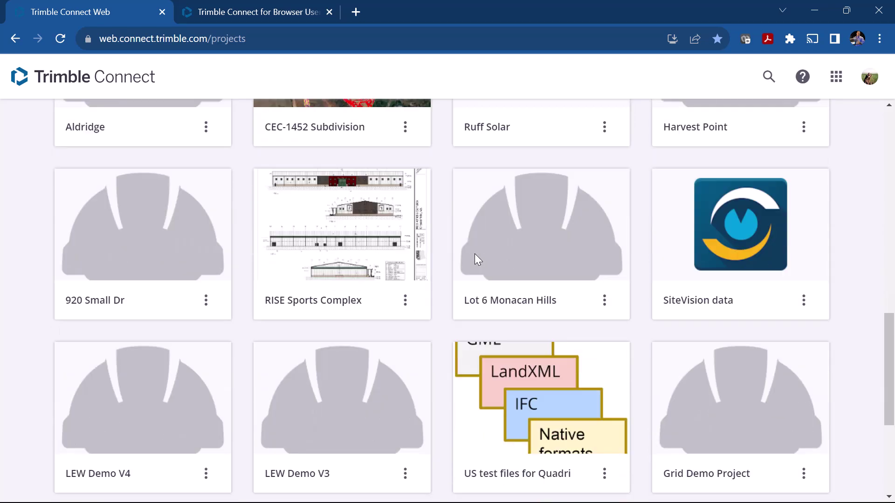
{"action": "scroll", "coordinate": [474, 254], "scroll_direction": "up", "scroll_amount": 15}
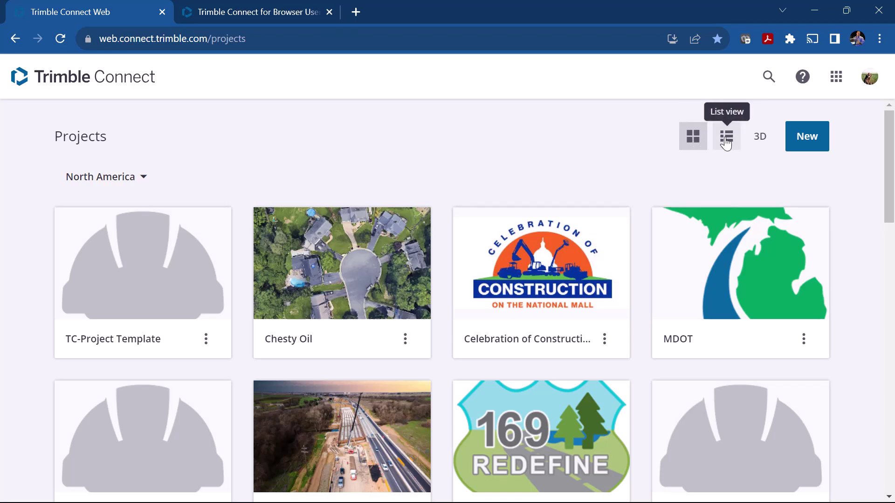
{"action": "left_click", "coordinate": [762, 147]}
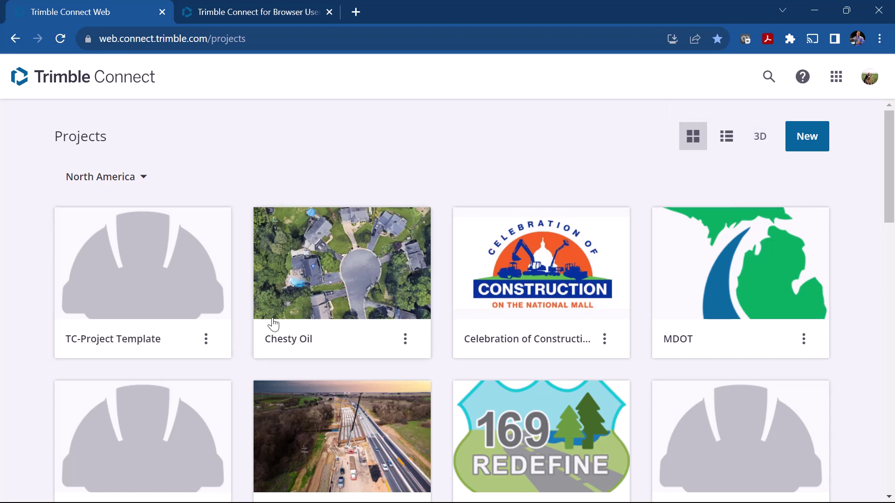
{"action": "left_click", "coordinate": [345, 292]}
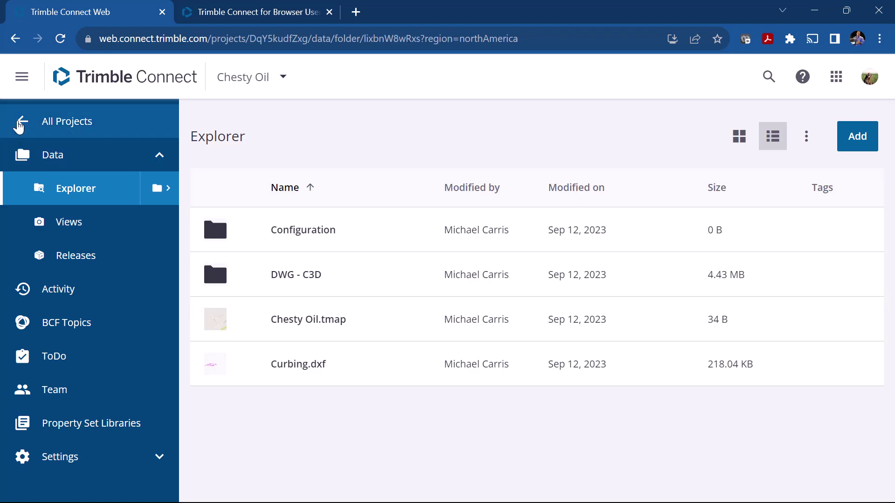
{"action": "left_click", "coordinate": [19, 122]}
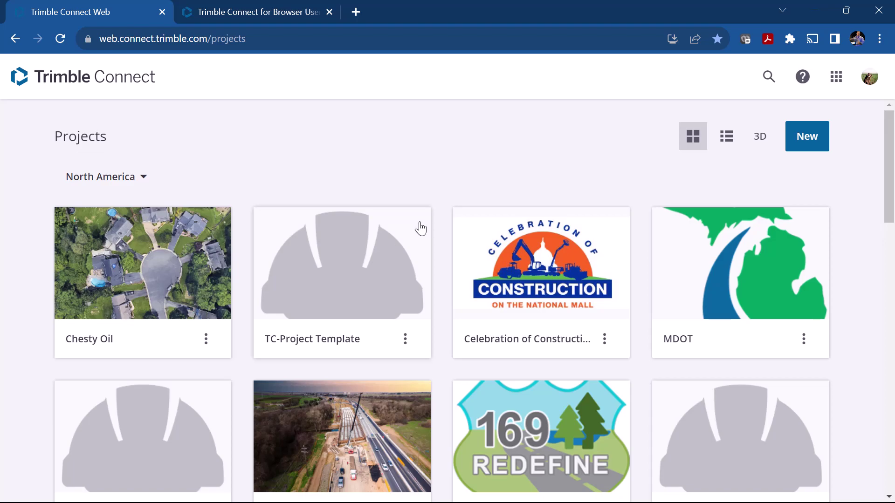
Step: Start a new project named "Demo Project" with North America as its server location
{"action": "left_click", "coordinate": [805, 145]}
{"action": "left_click", "coordinate": [392, 188]}
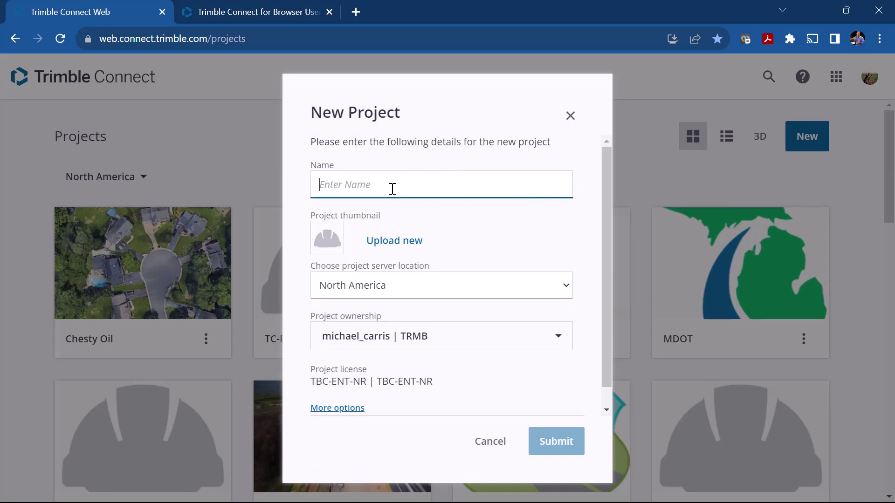
{"action": "type", "text": "Demo P"}
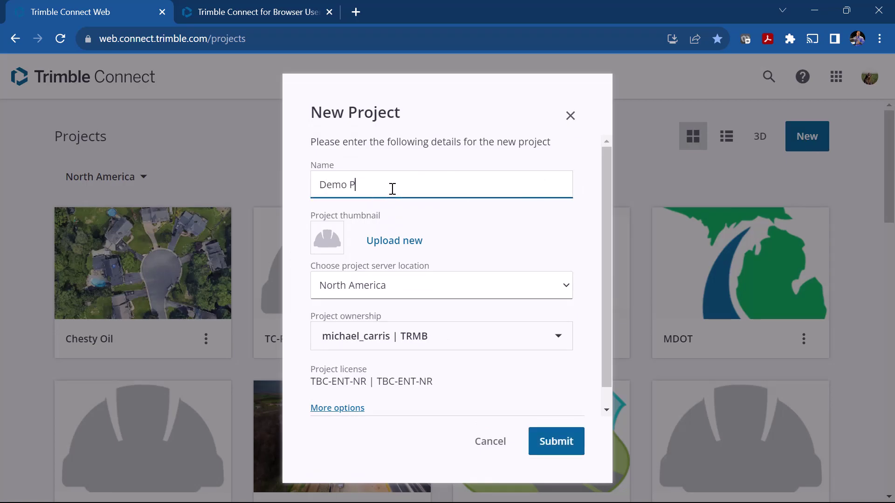
{"action": "type", "text": "roject"}
{"action": "left_click", "coordinate": [567, 286]}
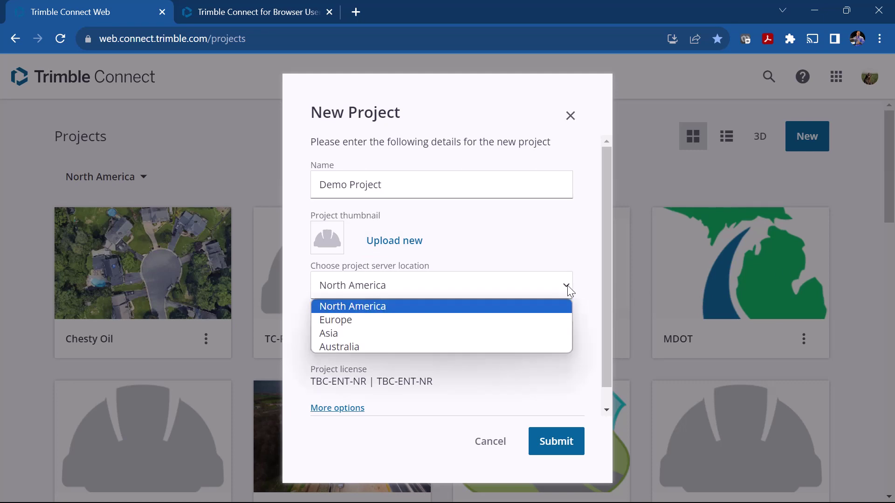
{"action": "left_click", "coordinate": [592, 295]}
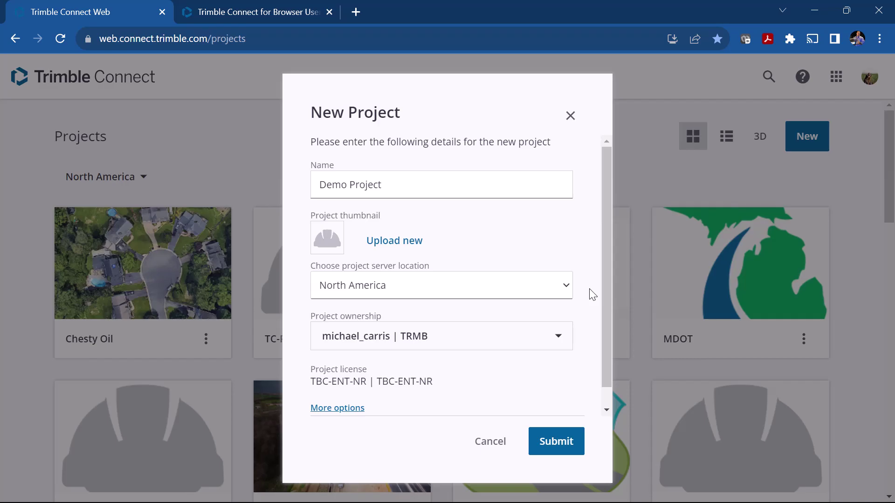
Step: Review the optional description, start date and end date fields, leave them blank, and create the project
{"action": "scroll", "coordinate": [589, 296], "scroll_direction": "down", "scroll_amount": 1}
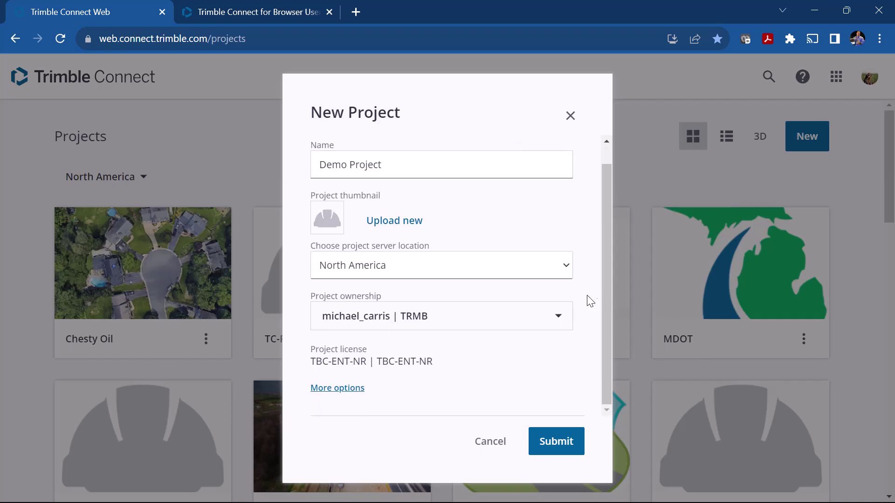
{"action": "left_click", "coordinate": [362, 393]}
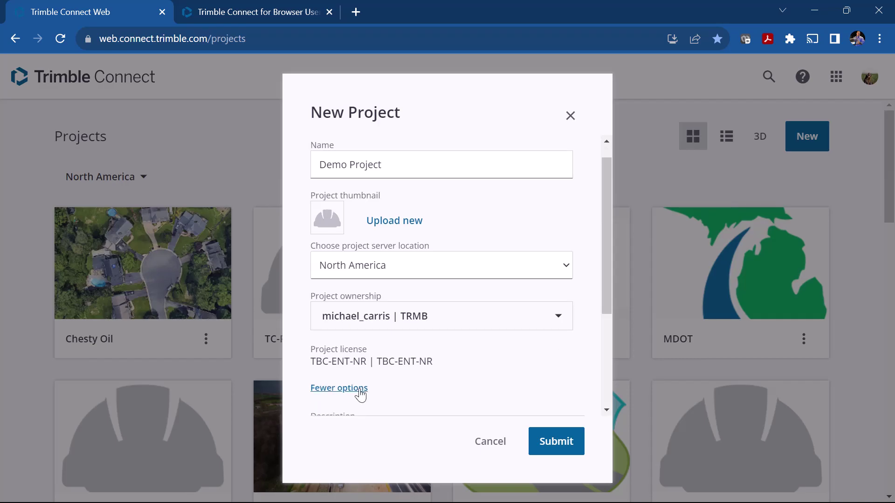
{"action": "scroll", "coordinate": [434, 345], "scroll_direction": "down", "scroll_amount": 3}
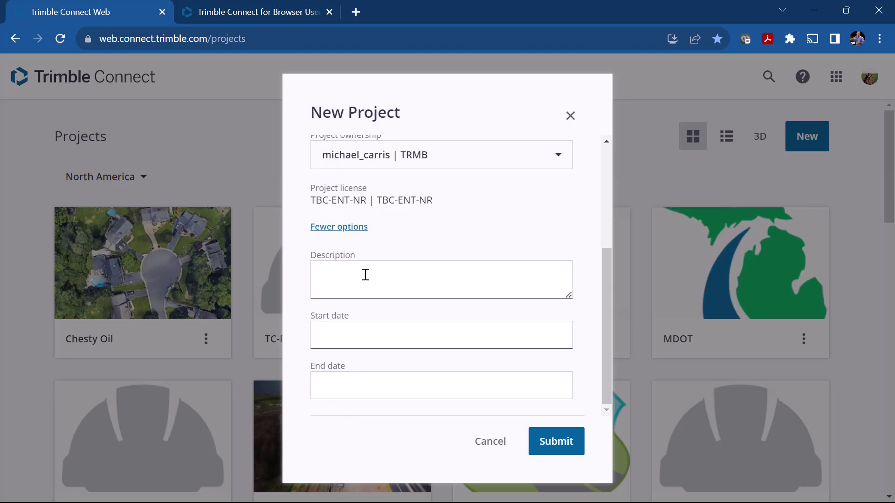
{"action": "left_click", "coordinate": [406, 272]}
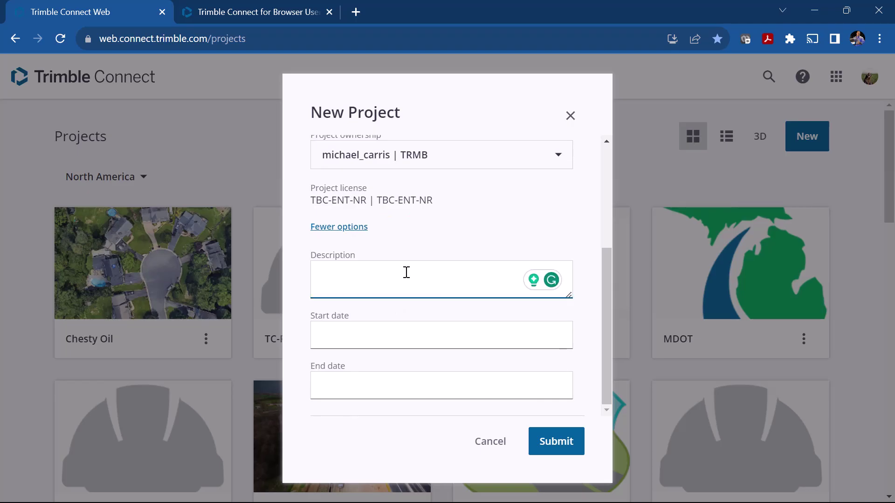
{"action": "left_click", "coordinate": [367, 330]}
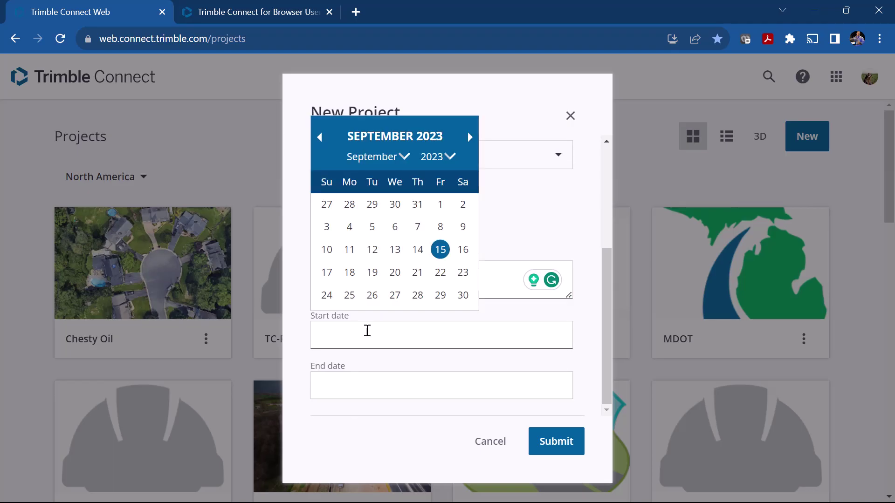
{"action": "left_click", "coordinate": [372, 383]}
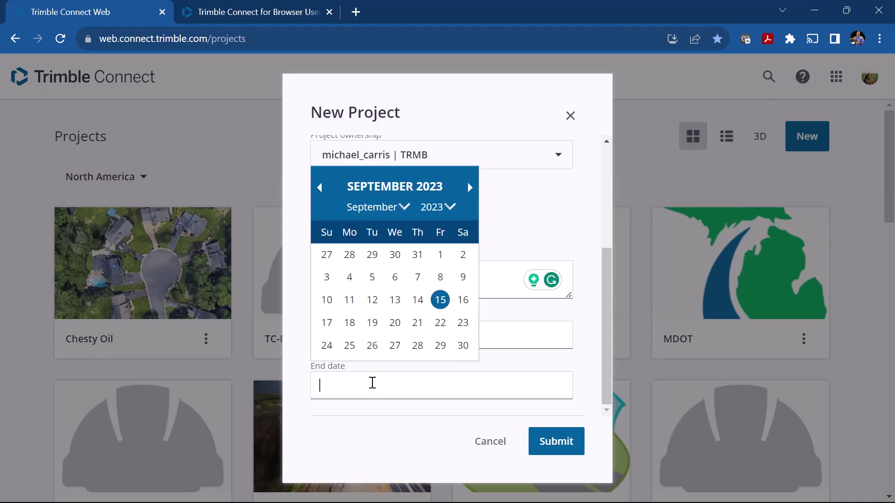
{"action": "left_click", "coordinate": [503, 244]}
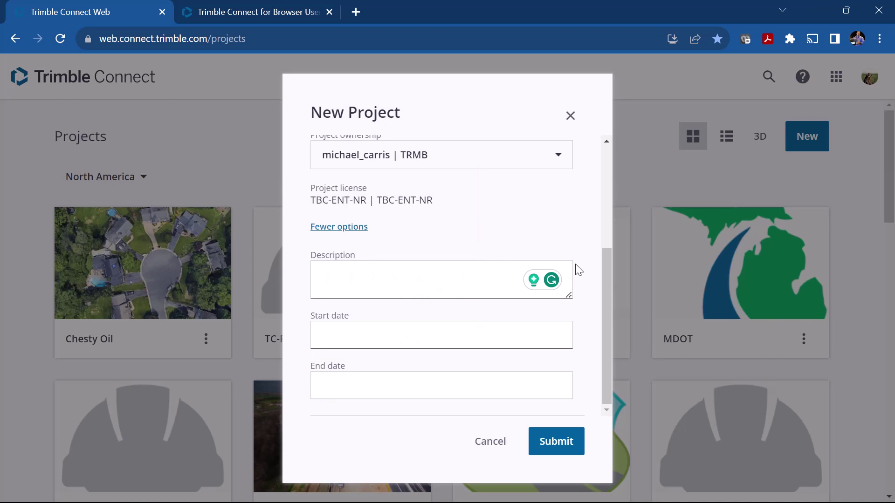
{"action": "scroll", "coordinate": [578, 270], "scroll_direction": "up", "scroll_amount": 4}
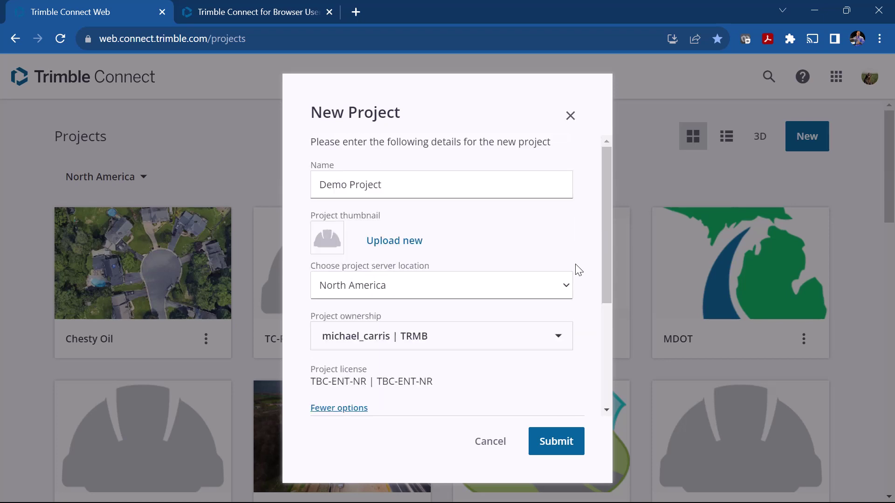
{"action": "left_click", "coordinate": [563, 437]}
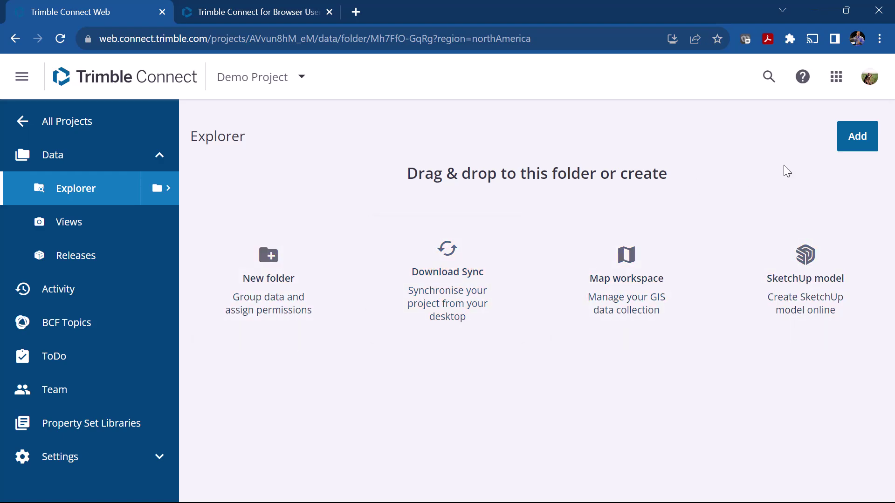
Step: Create a folder named "Cad Drawing" in Demo Project
{"action": "left_click", "coordinate": [847, 142]}
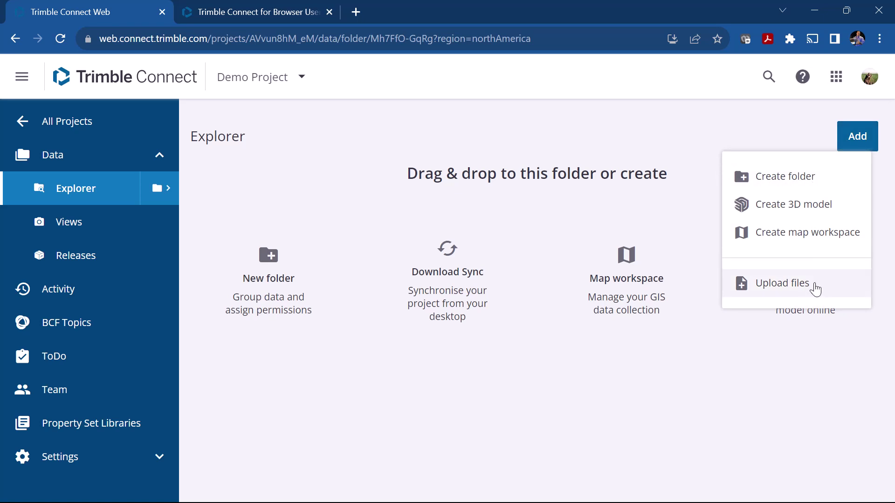
{"action": "left_click", "coordinate": [275, 270]}
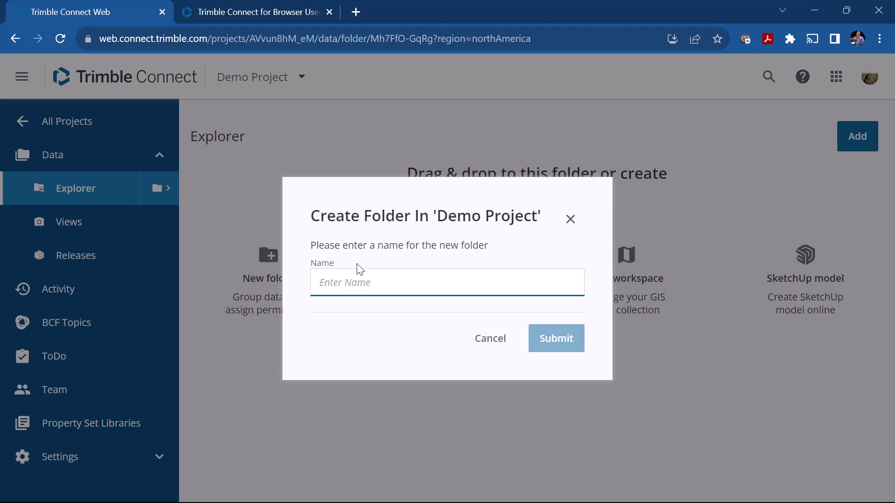
{"action": "type", "text": "Cad Draw"}
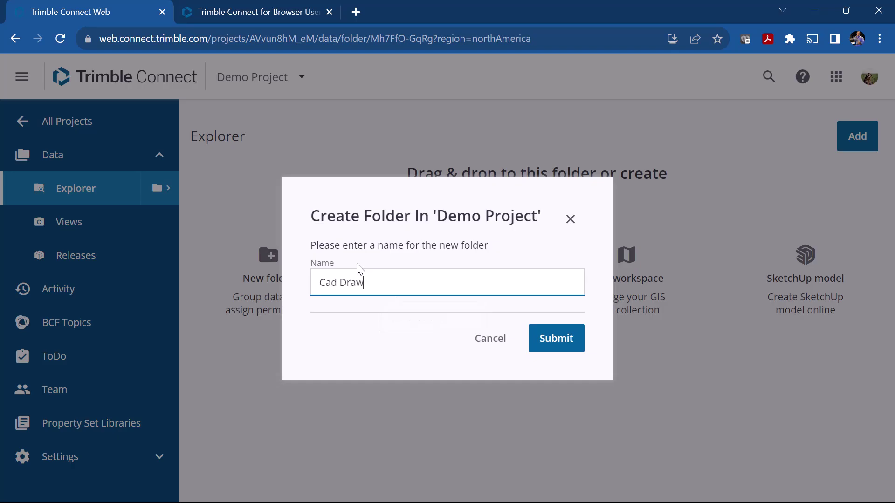
{"action": "type", "text": "ing"}
{"action": "left_click", "coordinate": [546, 338]}
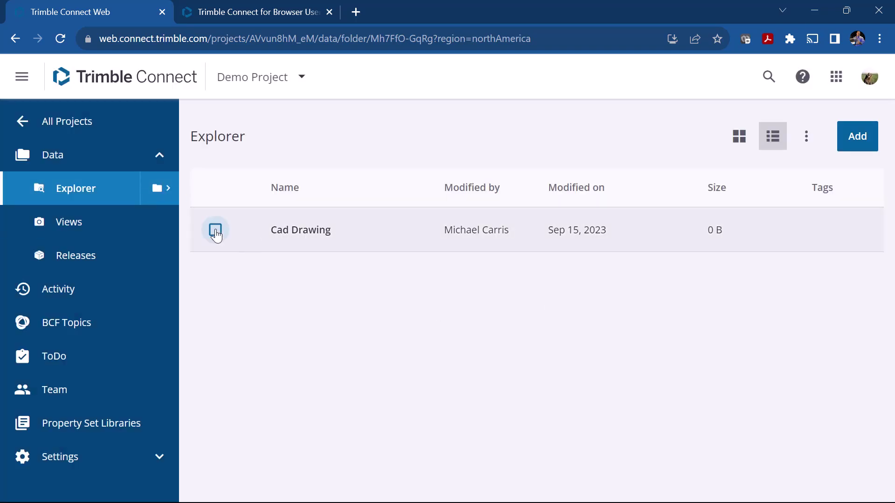
Step: Create a folder named "Survey Data" in Demo Project's top level
{"action": "left_click", "coordinate": [854, 141]}
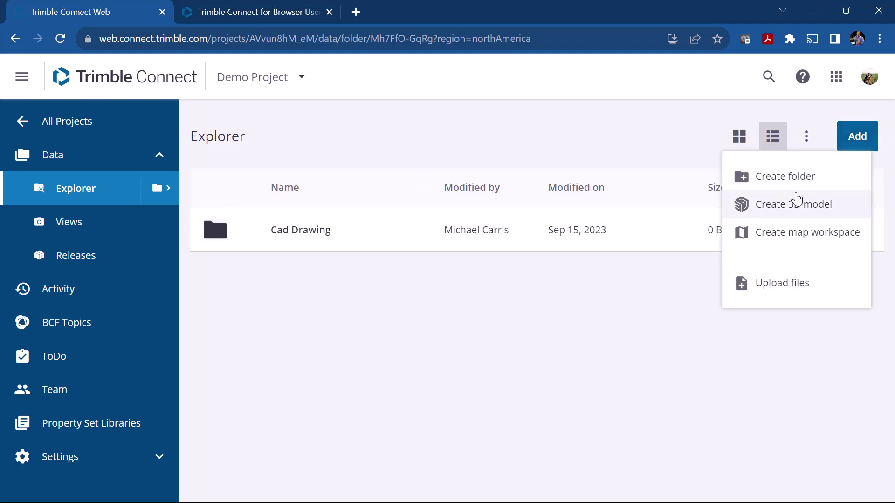
{"action": "left_click", "coordinate": [787, 183]}
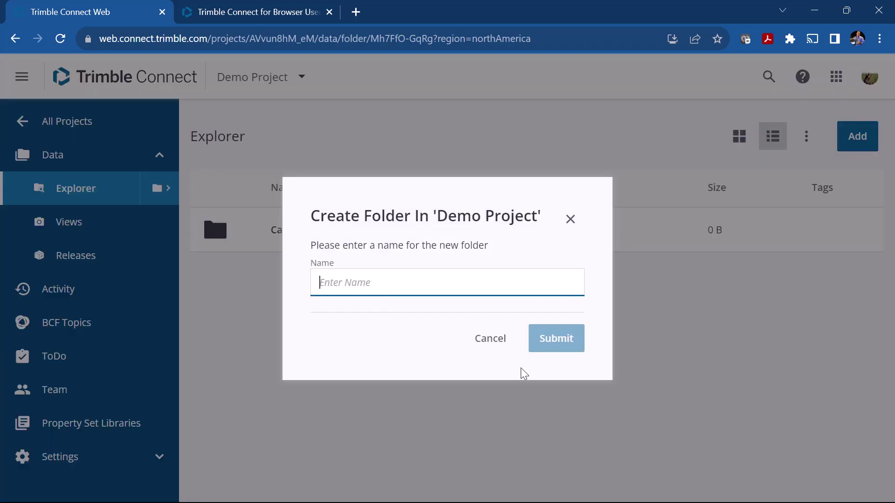
{"action": "type", "text": "Surey"}
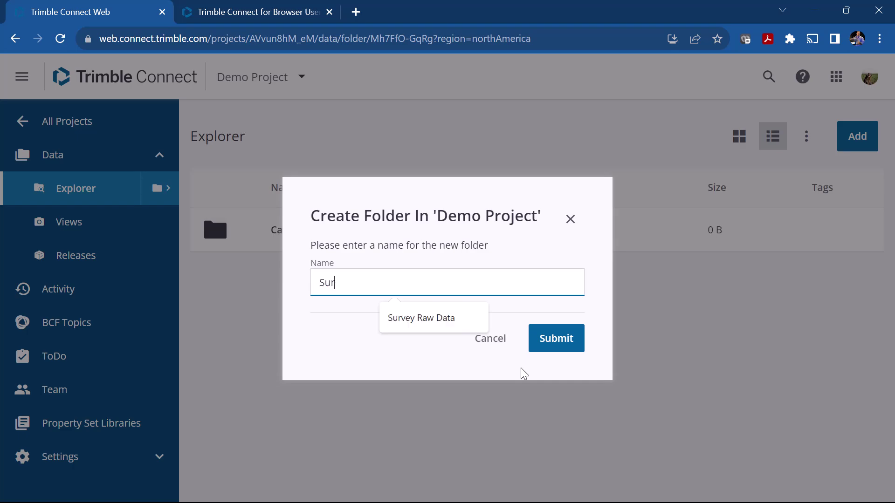
{"action": "type", "text": "vey Data"}
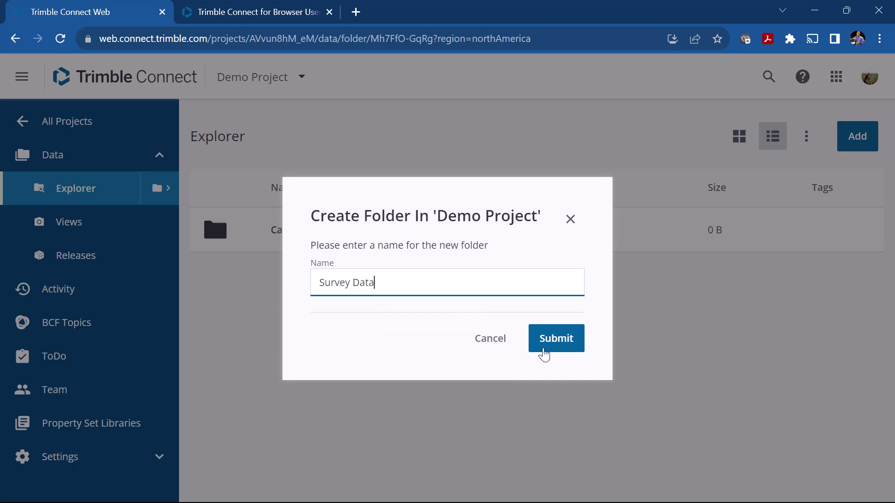
{"action": "left_click", "coordinate": [542, 349]}
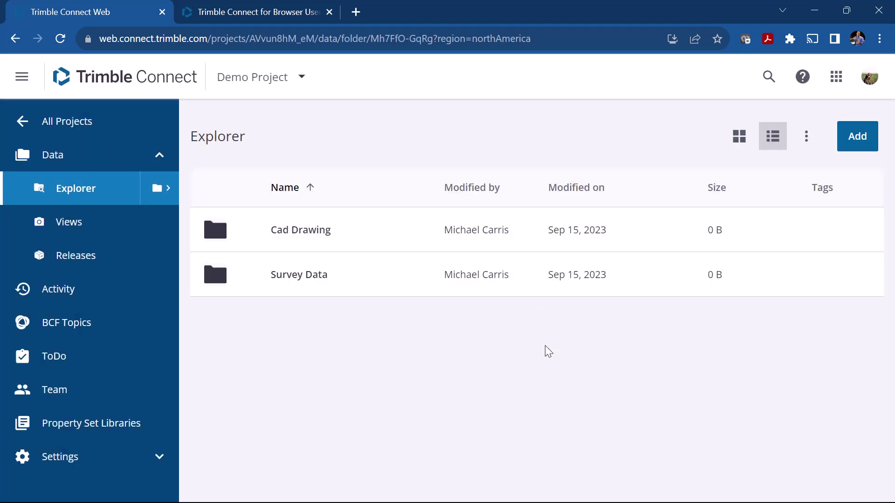
Step: Add a folder named "GIS Data Files" alongside the Cad Drawing and Survey Data folders
{"action": "left_click", "coordinate": [862, 145]}
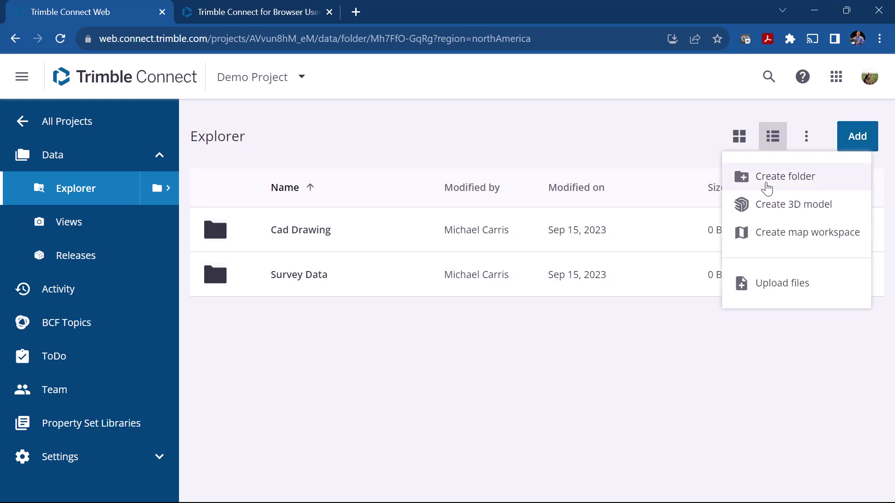
{"action": "left_click", "coordinate": [779, 177]}
{"action": "type", "text": "GIS Data Files"}
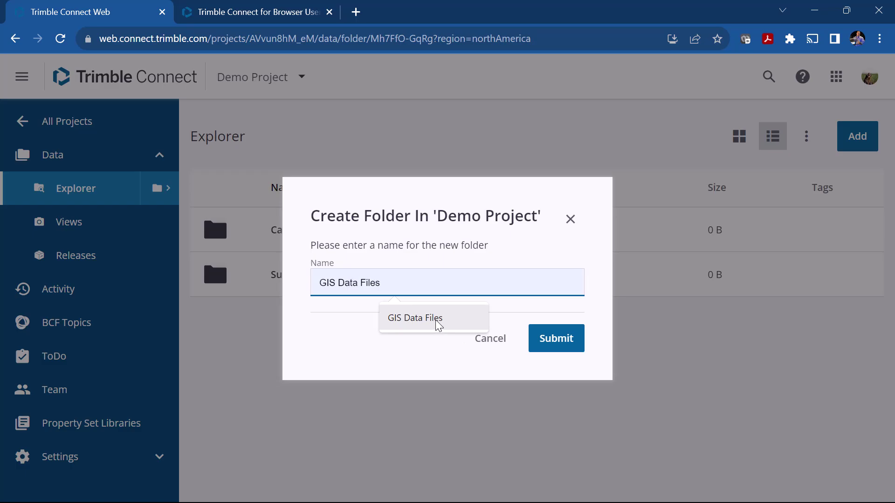
{"action": "left_click", "coordinate": [409, 317]}
{"action": "left_click", "coordinate": [570, 344]}
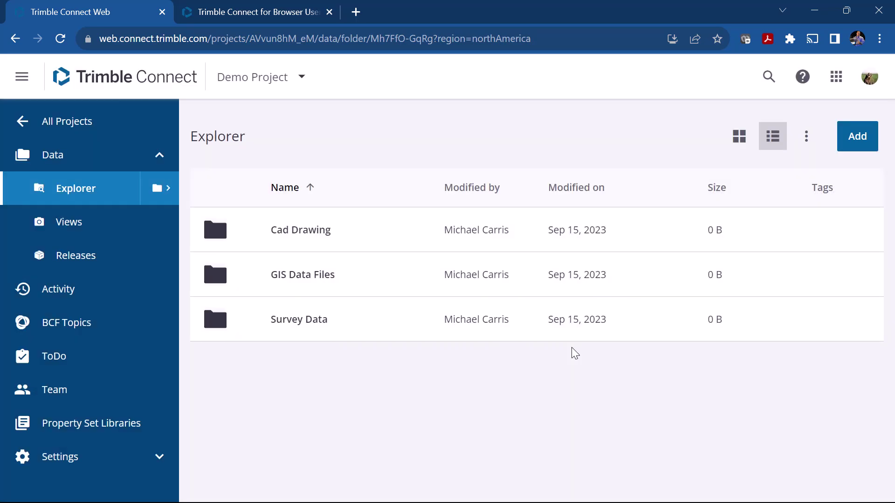
Step: Create a folder named "Deliverables" in Demo Project alongside the three existing folders
{"action": "left_click", "coordinate": [860, 136]}
{"action": "left_click", "coordinate": [783, 175]}
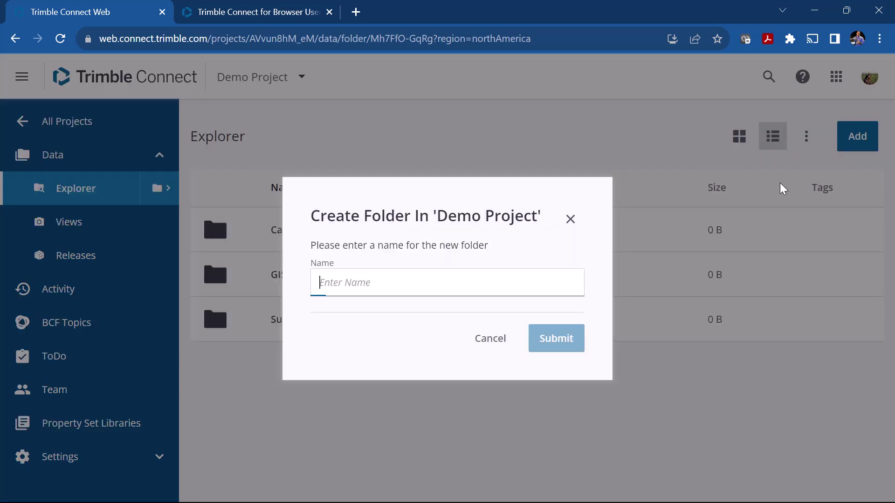
{"action": "type", "text": "De"}
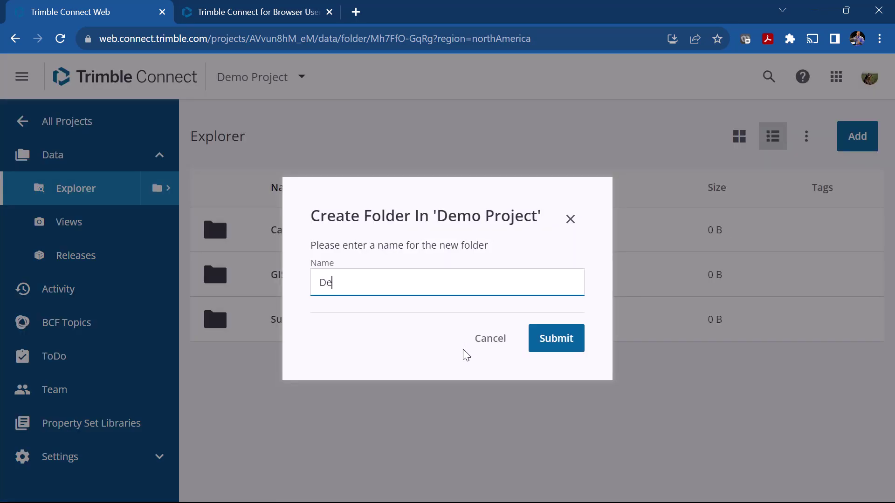
{"action": "type", "text": "liverables"}
{"action": "left_click", "coordinate": [531, 338]}
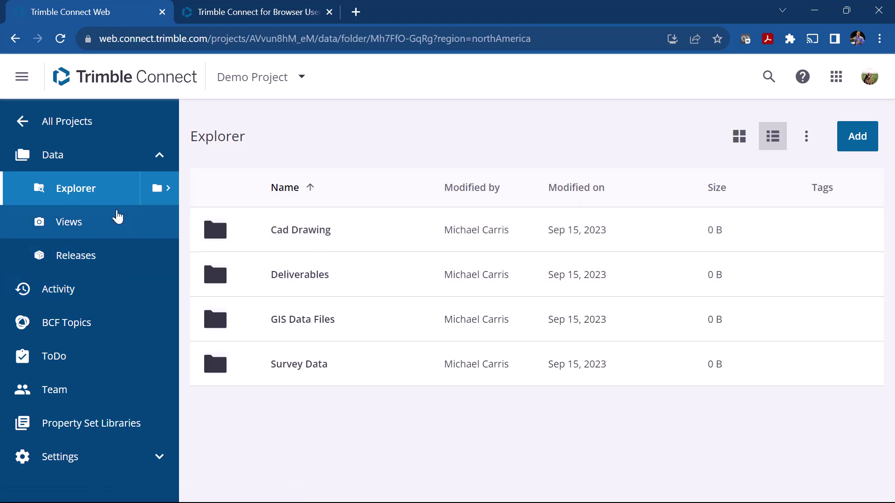
Step: Review the project's Views, Releases, Activity, BCF Topics and ToDo pages, including the logged folder additions
{"action": "left_click", "coordinate": [87, 228]}
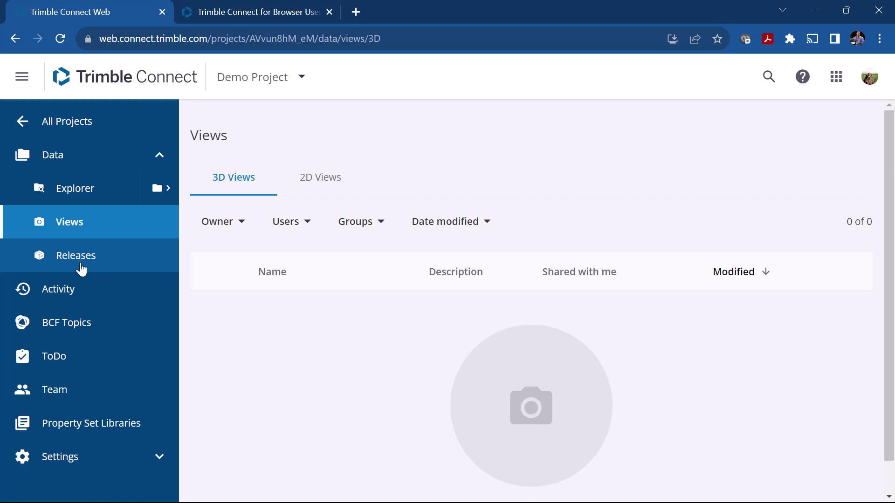
{"action": "left_click", "coordinate": [76, 264]}
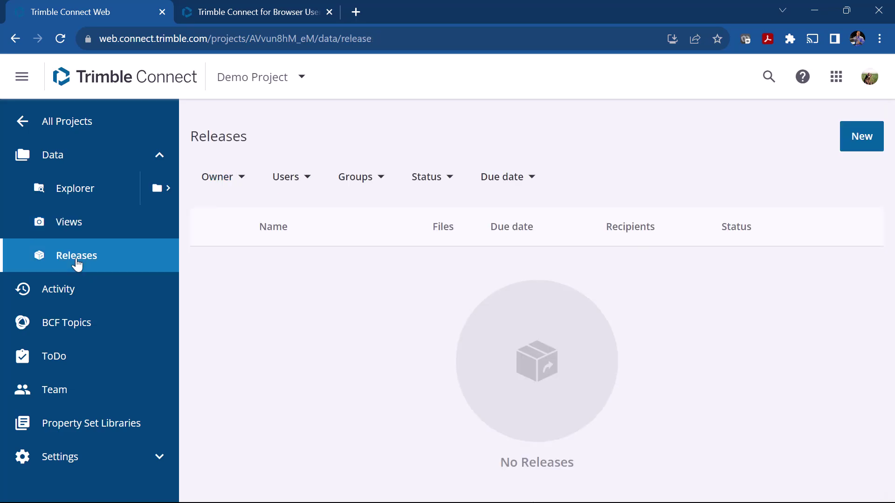
{"action": "left_click", "coordinate": [80, 304]}
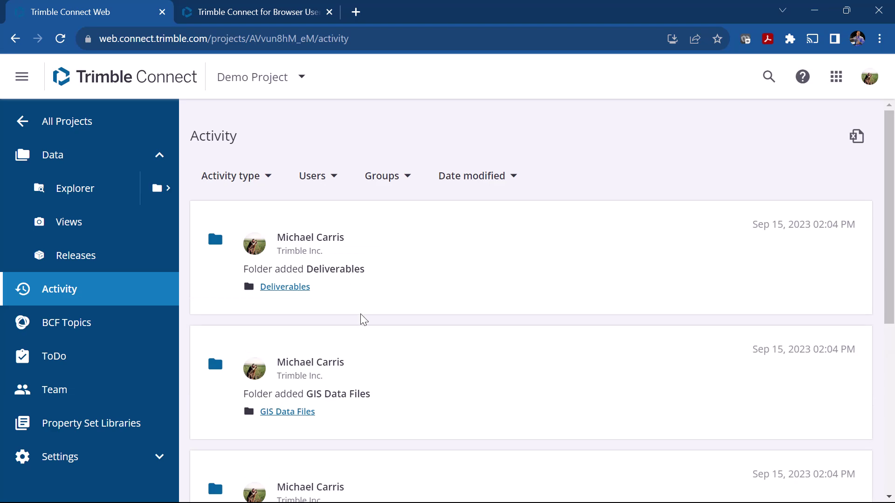
{"action": "scroll", "coordinate": [431, 409], "scroll_direction": "down", "scroll_amount": 3}
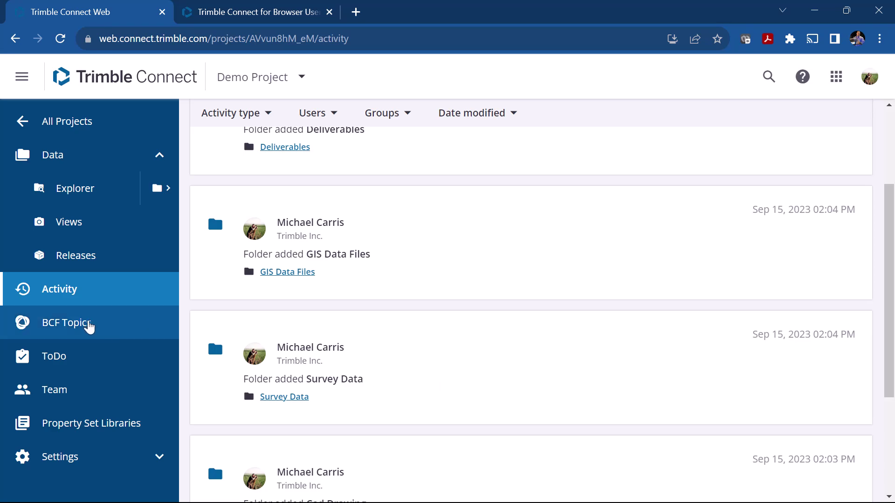
{"action": "left_click", "coordinate": [88, 327]}
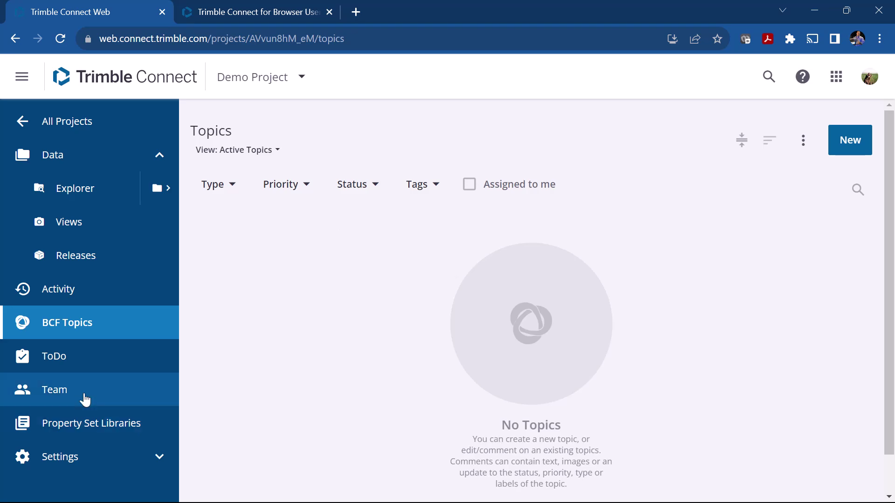
{"action": "left_click", "coordinate": [71, 368]}
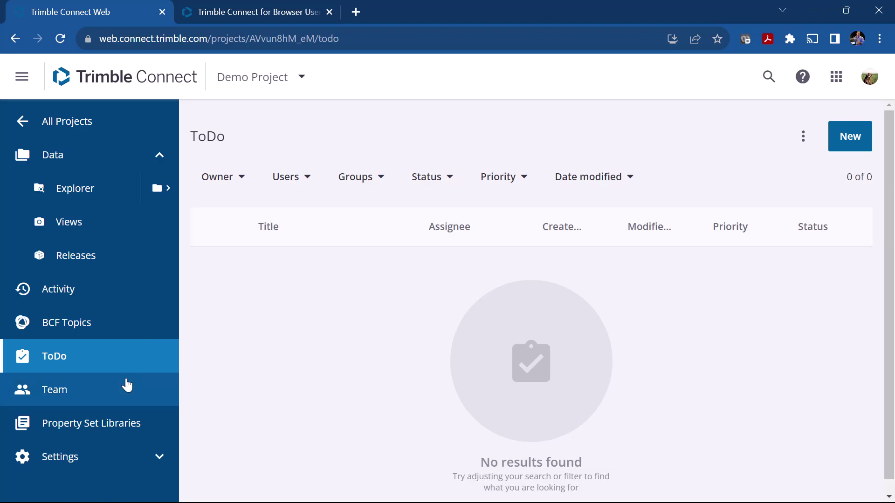
Step: Review the project team members, look at the invitation form and dismiss it, and view the Property Set Libraries page
{"action": "left_click", "coordinate": [76, 404]}
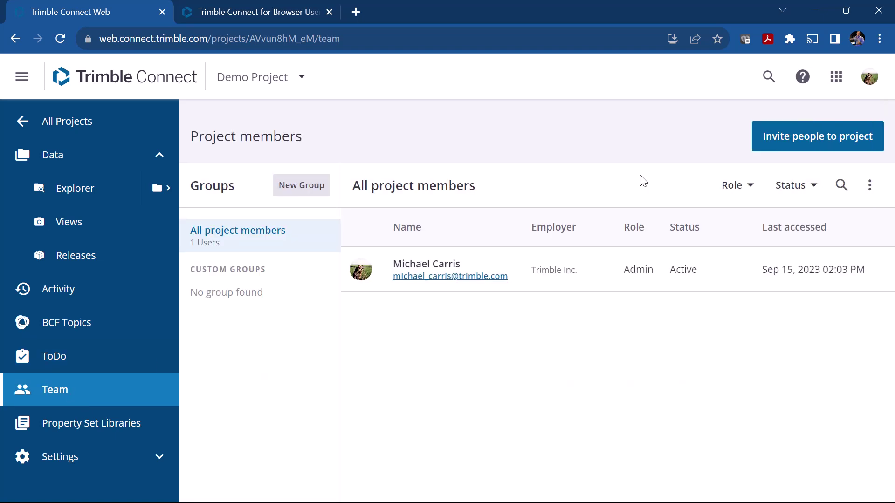
{"action": "left_click", "coordinate": [797, 138]}
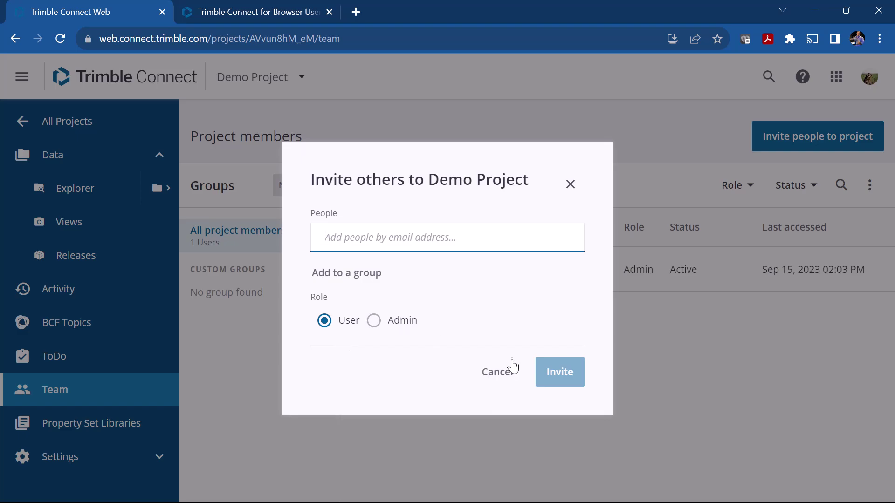
{"action": "left_click", "coordinate": [490, 382]}
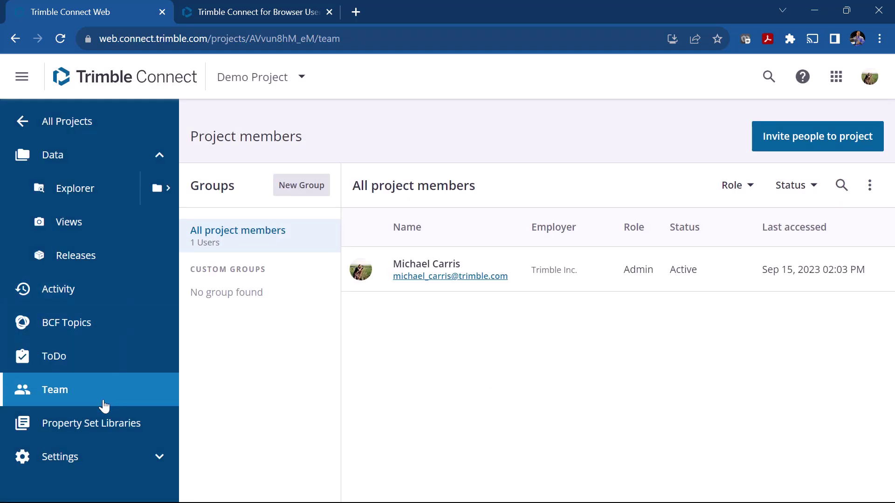
{"action": "left_click", "coordinate": [118, 433]}
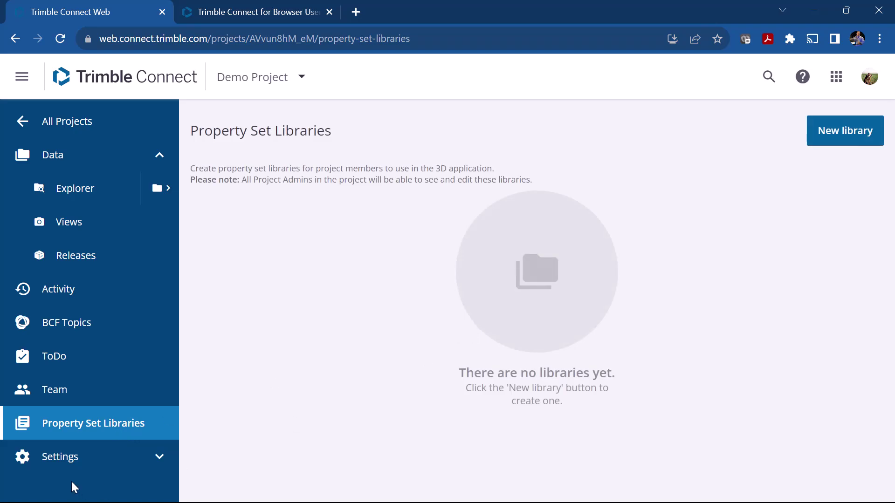
Step: In the project details, draw a five-corner project boundary covering the Virginia and northern North Carolina area, and save the changes
{"action": "left_click", "coordinate": [75, 461]}
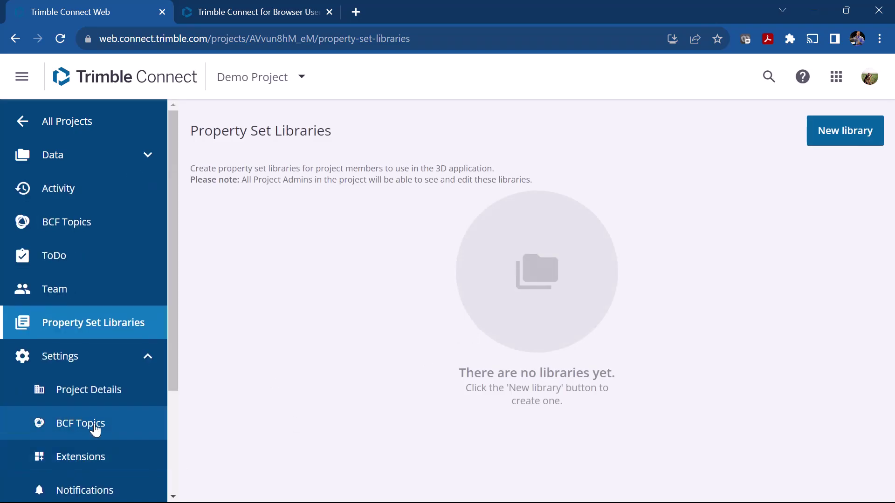
{"action": "left_click", "coordinate": [107, 400]}
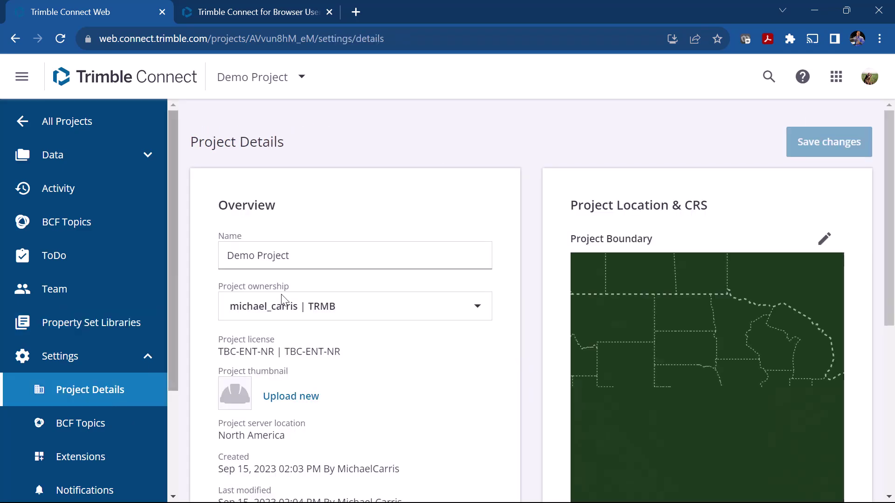
{"action": "left_click_drag", "start_coordinate": [728, 408], "coordinate": [608, 361]}
{"action": "left_click_drag", "start_coordinate": [706, 376], "coordinate": [670, 368]}
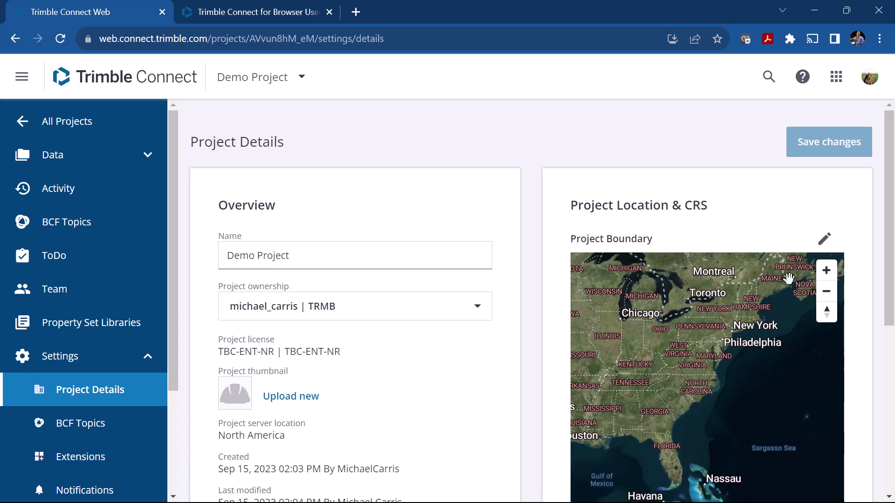
{"action": "left_click", "coordinate": [825, 243]}
{"action": "left_click", "coordinate": [745, 282]}
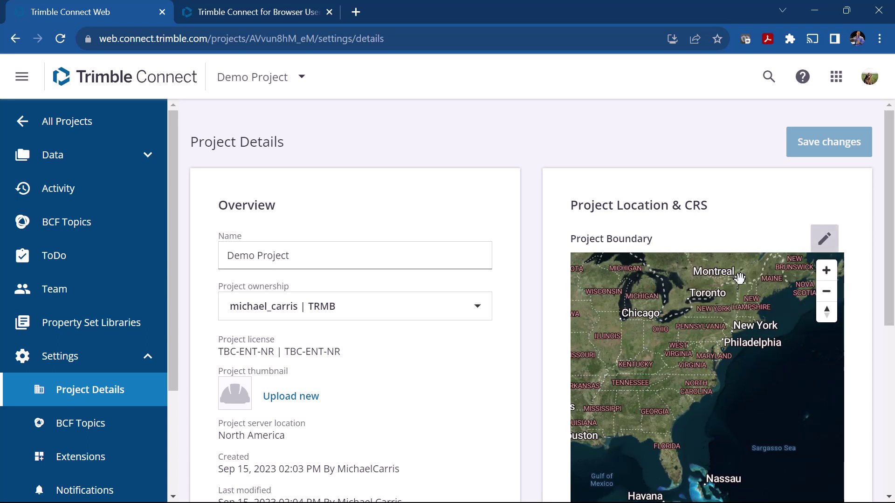
{"action": "left_click", "coordinate": [648, 372]}
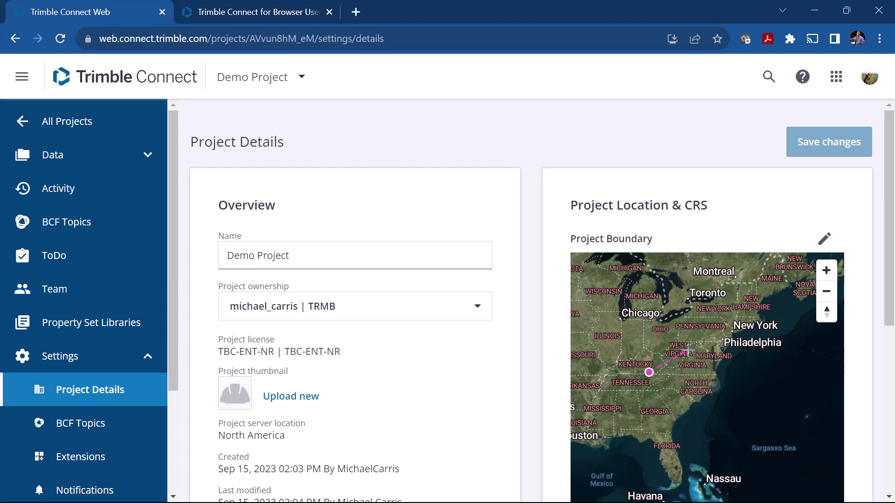
{"action": "left_click", "coordinate": [689, 345]}
{"action": "left_click", "coordinate": [715, 341]}
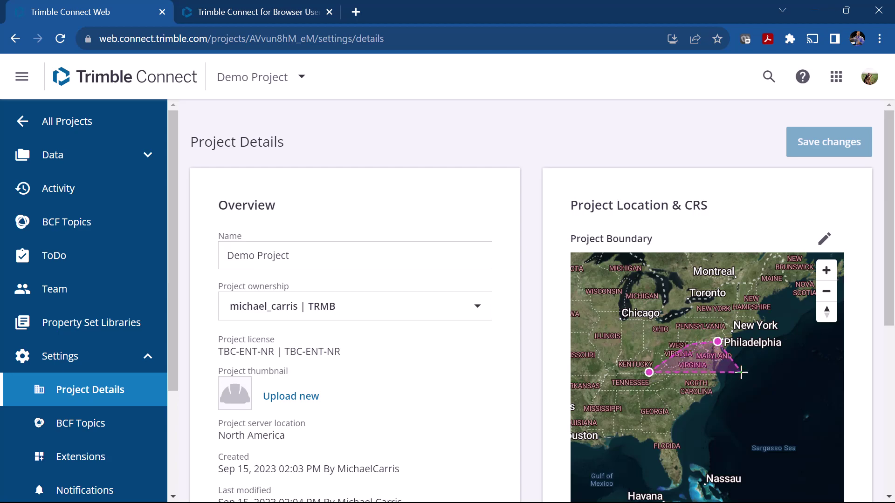
{"action": "left_click", "coordinate": [735, 375]}
{"action": "left_click", "coordinate": [687, 384]}
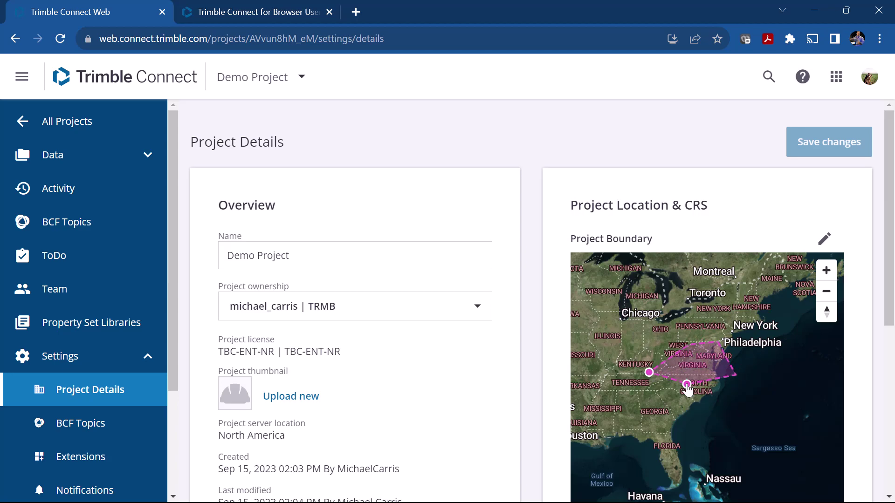
{"action": "left_click", "coordinate": [687, 385]}
{"action": "scroll", "coordinate": [685, 380], "scroll_direction": "up", "scroll_amount": 2}
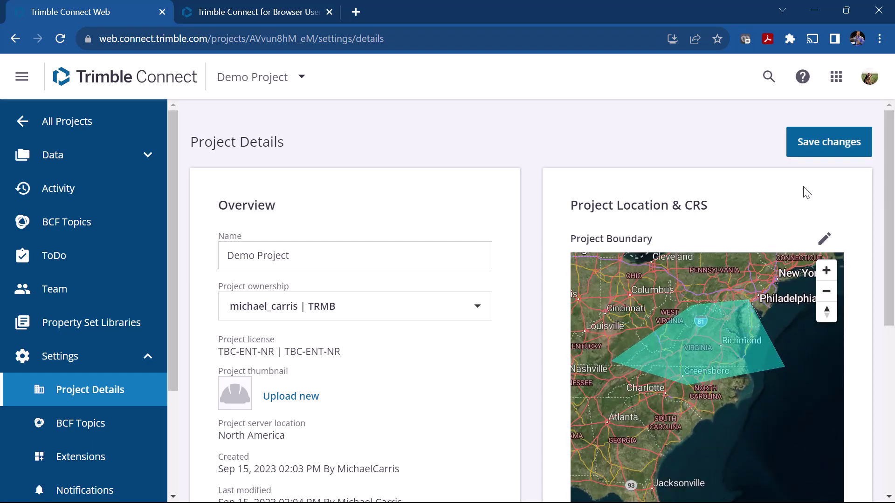
{"action": "left_click", "coordinate": [813, 145]}
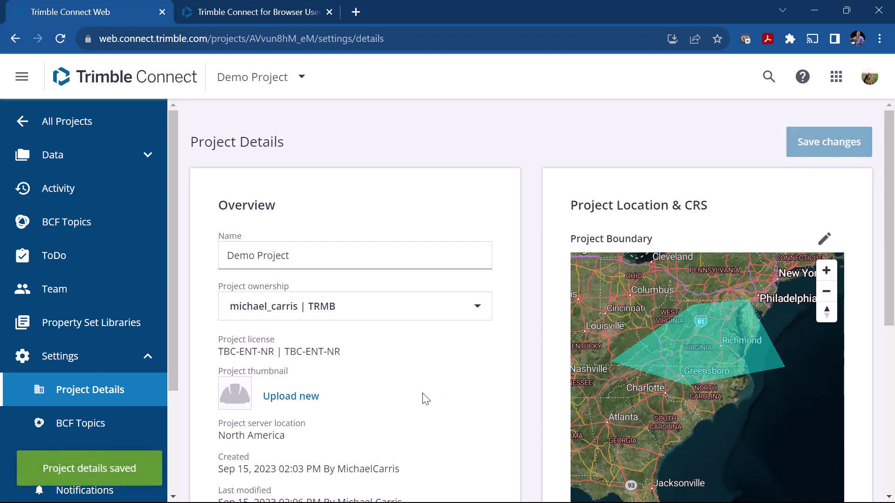
Step: Look over the machine control attributes form and its WorksOS Customer ID options, and close it without saving
{"action": "scroll", "coordinate": [422, 396], "scroll_direction": "down", "scroll_amount": 6}
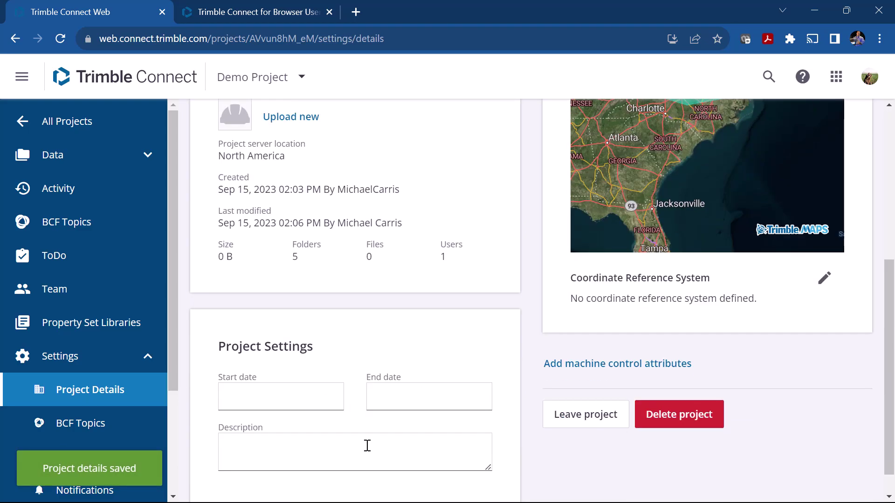
{"action": "left_click", "coordinate": [639, 368]}
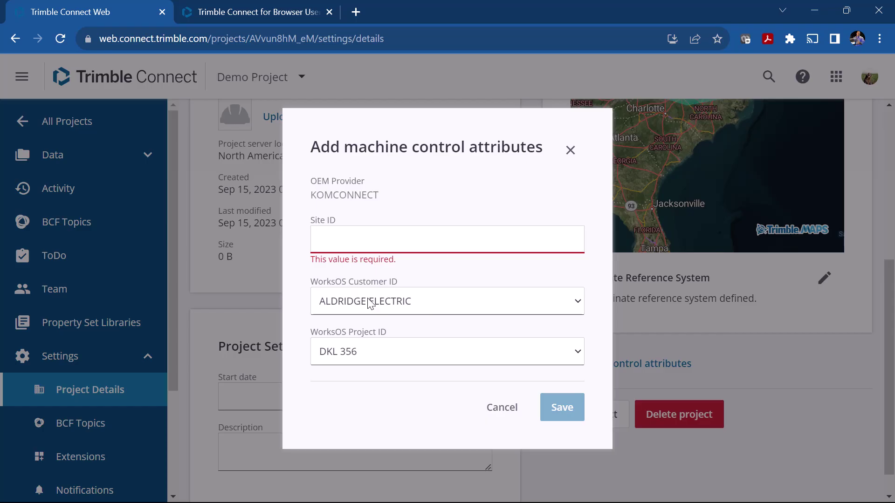
{"action": "left_click", "coordinate": [406, 309]}
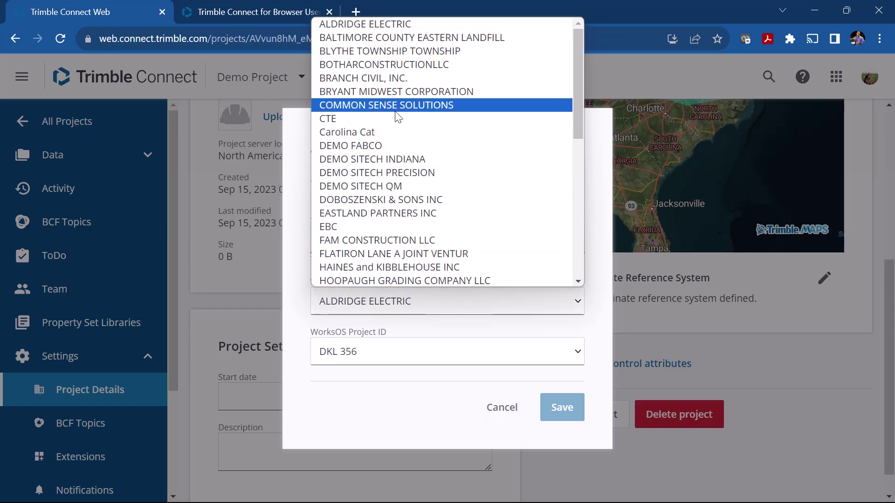
{"action": "left_click", "coordinate": [295, 347]}
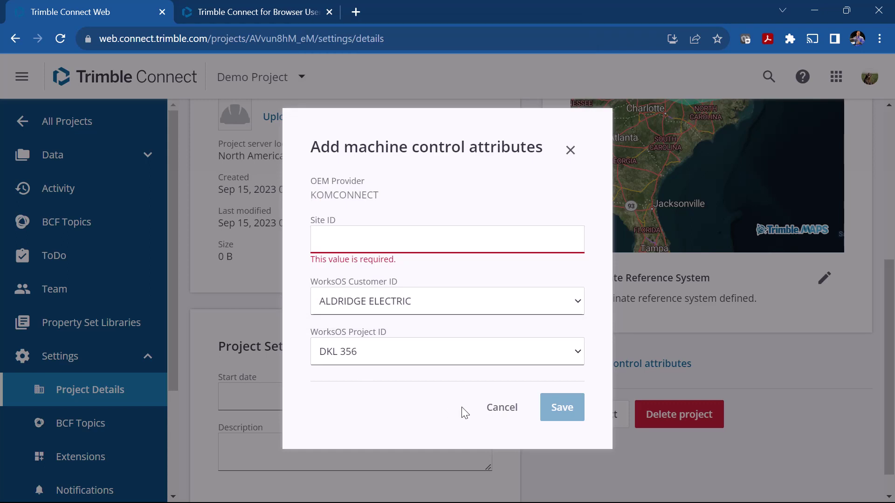
{"action": "left_click", "coordinate": [498, 418]}
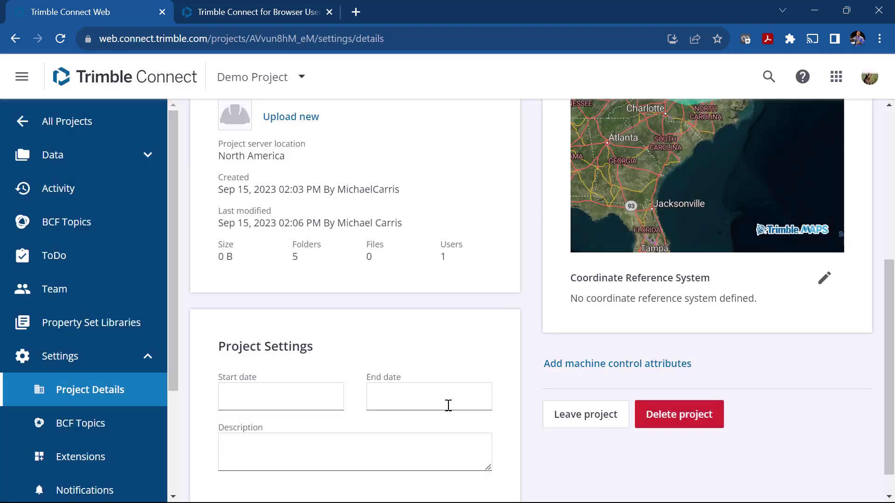
Step: Set the project's unit system to U.S. Survey Feet and review the length, area, volume, weight and angle units
{"action": "scroll", "coordinate": [96, 459], "scroll_direction": "down", "scroll_amount": 3}
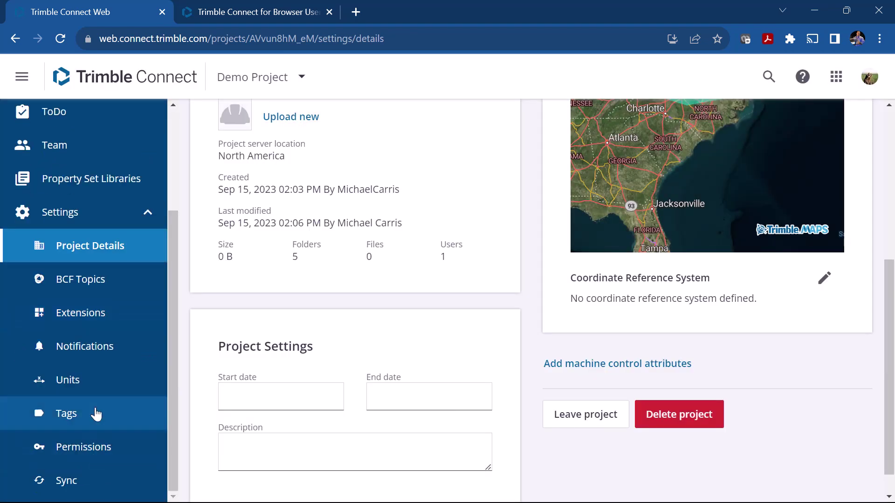
{"action": "left_click", "coordinate": [68, 384]}
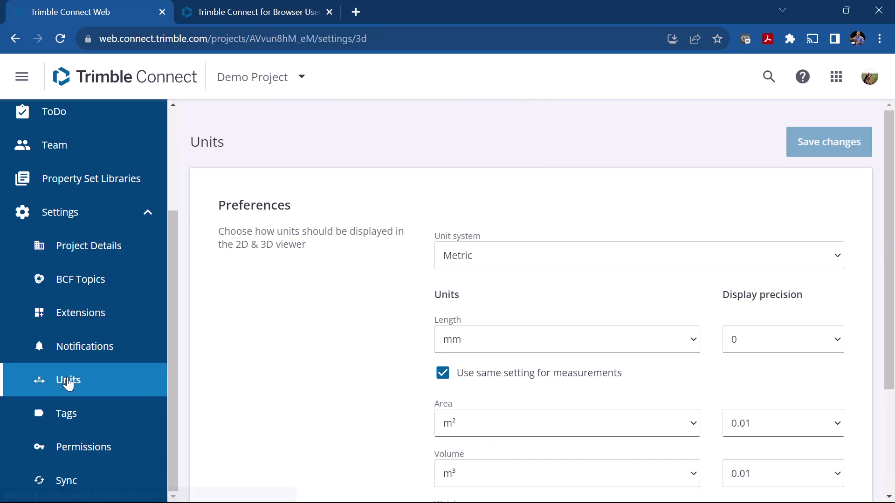
{"action": "left_click", "coordinate": [466, 267]}
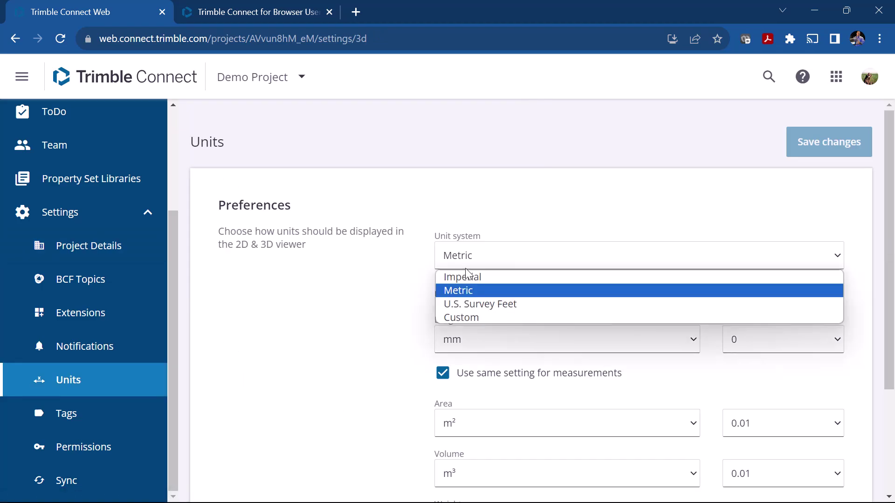
{"action": "left_click", "coordinate": [468, 304]}
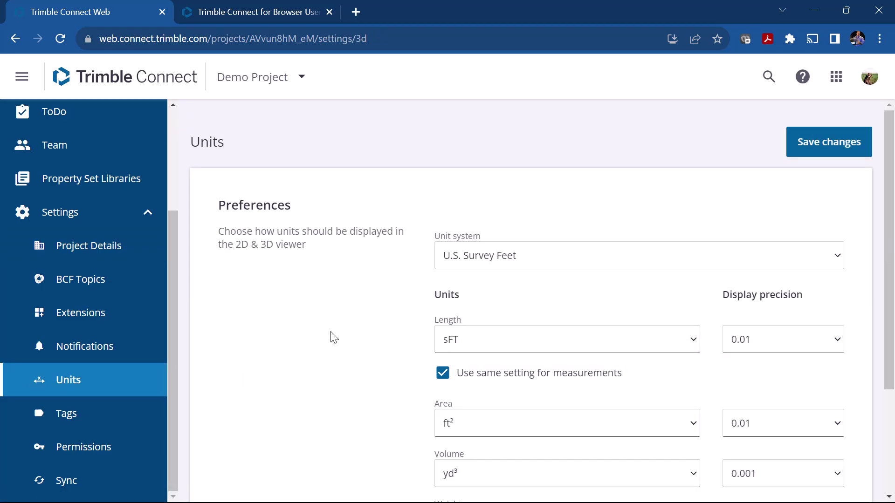
{"action": "scroll", "coordinate": [333, 337], "scroll_direction": "down", "scroll_amount": 1}
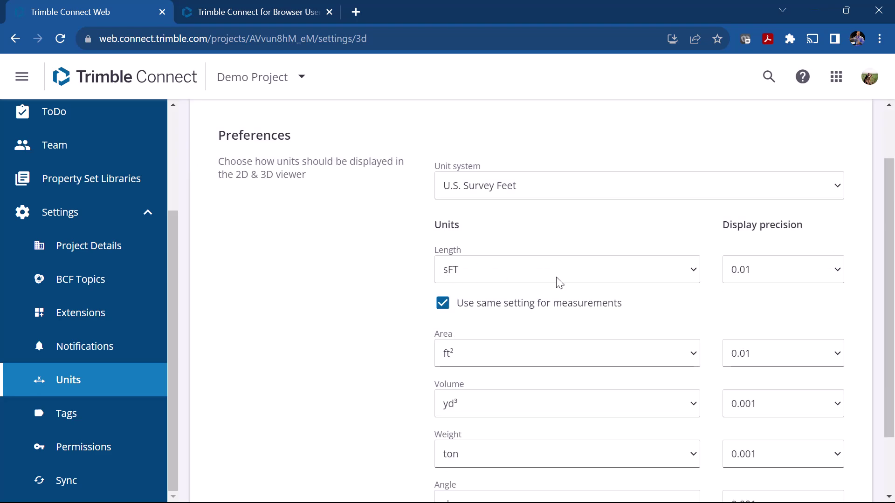
{"action": "scroll", "coordinate": [639, 418], "scroll_direction": "down", "scroll_amount": 1}
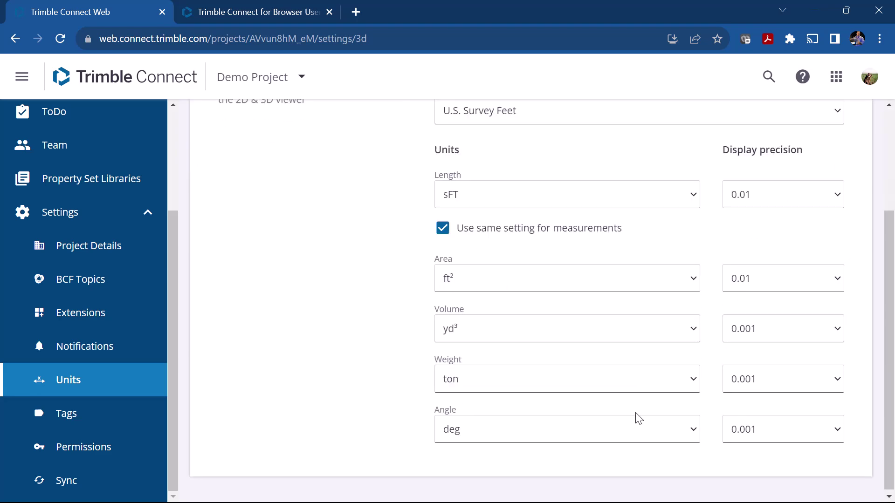
Step: Review the Tag Manager's custom tag entry and open the project's permission settings for ToDo visibility and member invitations
{"action": "left_click", "coordinate": [73, 425]}
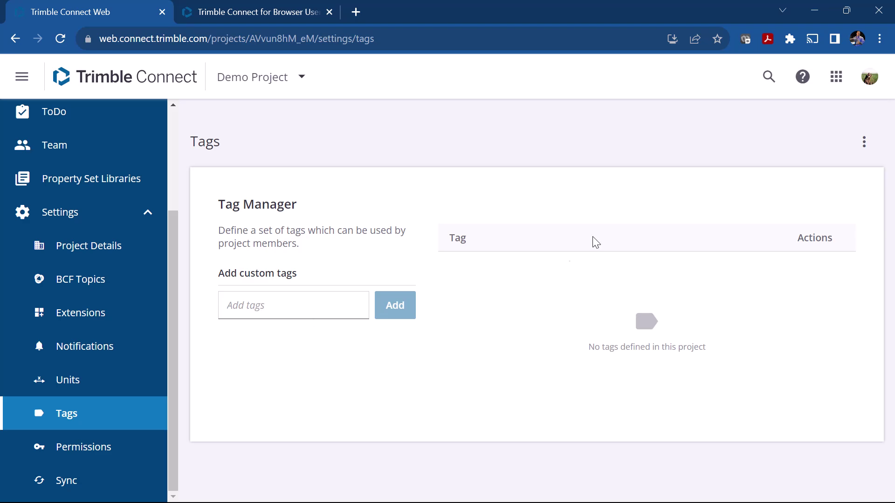
{"action": "left_click", "coordinate": [340, 310]}
{"action": "left_click", "coordinate": [95, 450]}
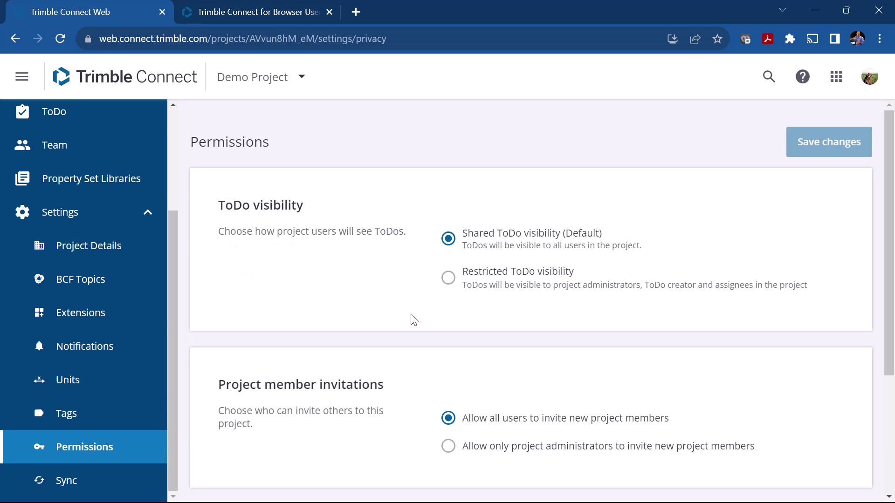
Step: Look over the remaining permission settings, and examine the sync settings for file uploads and for excluded files and folders
{"action": "scroll", "coordinate": [412, 320], "scroll_direction": "down", "scroll_amount": 3}
{"action": "scroll", "coordinate": [477, 285], "scroll_direction": "up", "scroll_amount": 3}
{"action": "left_click", "coordinate": [70, 480]}
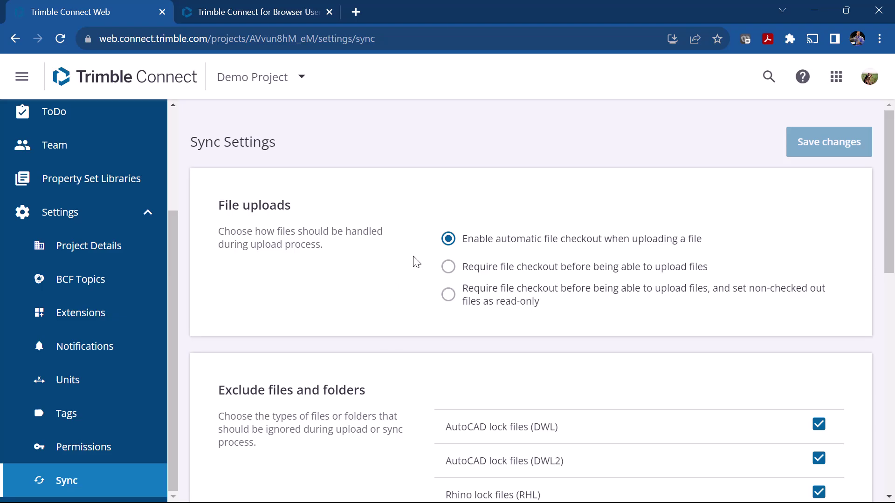
{"action": "scroll", "coordinate": [384, 361], "scroll_direction": "down", "scroll_amount": 3}
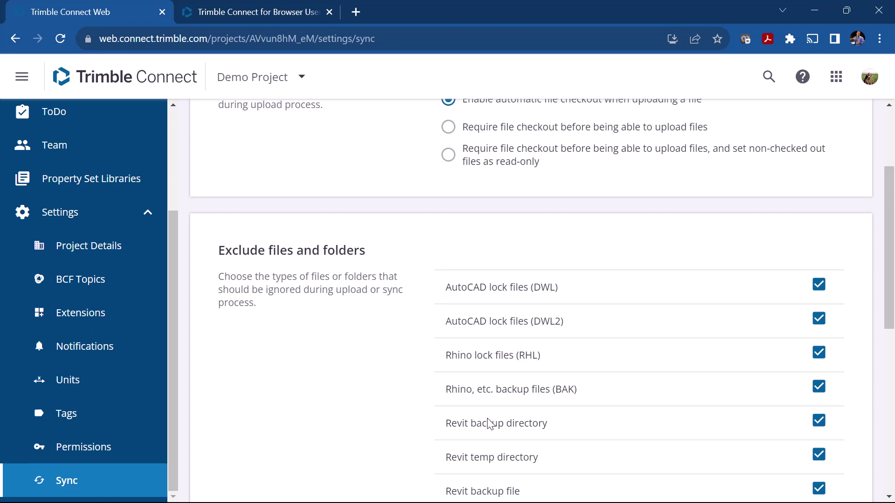
{"action": "scroll", "coordinate": [489, 422], "scroll_direction": "down", "scroll_amount": 3}
{"action": "scroll", "coordinate": [489, 422], "scroll_direction": "down", "scroll_amount": 5}
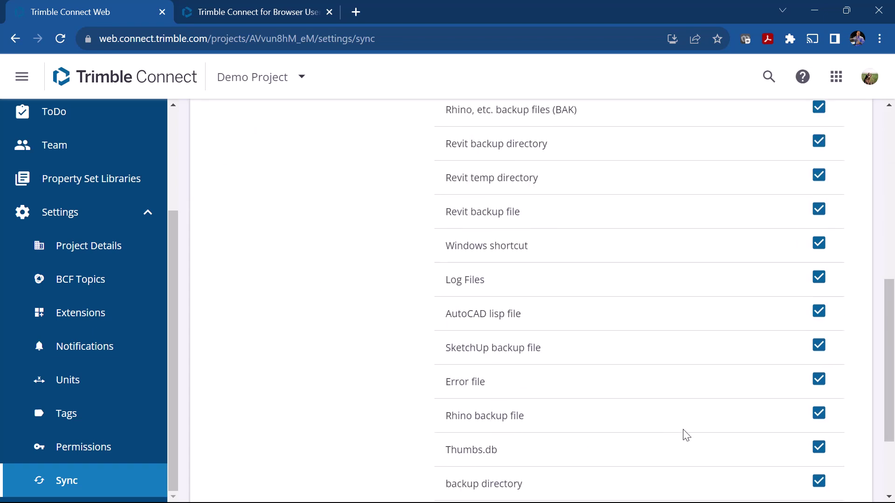
{"action": "scroll", "coordinate": [704, 383], "scroll_direction": "up", "scroll_amount": 10}
{"action": "scroll", "coordinate": [716, 399], "scroll_direction": "down", "scroll_amount": 2}
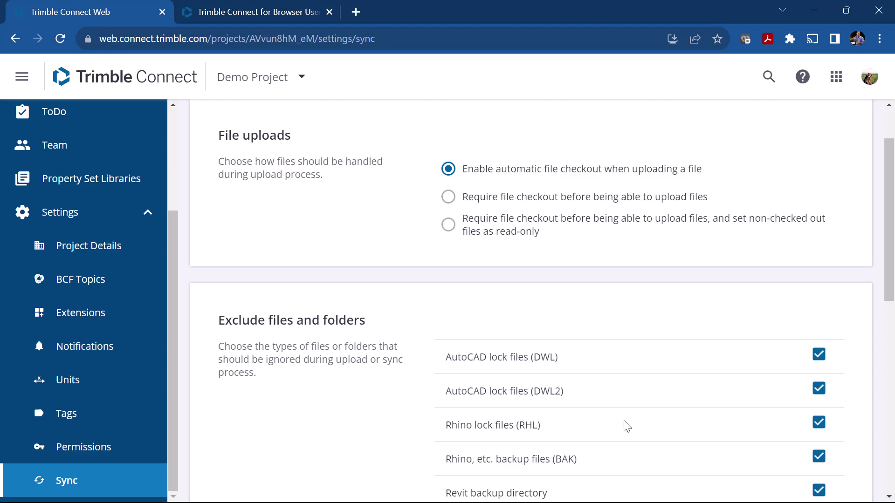
{"action": "scroll", "coordinate": [612, 451], "scroll_direction": "down", "scroll_amount": 3}
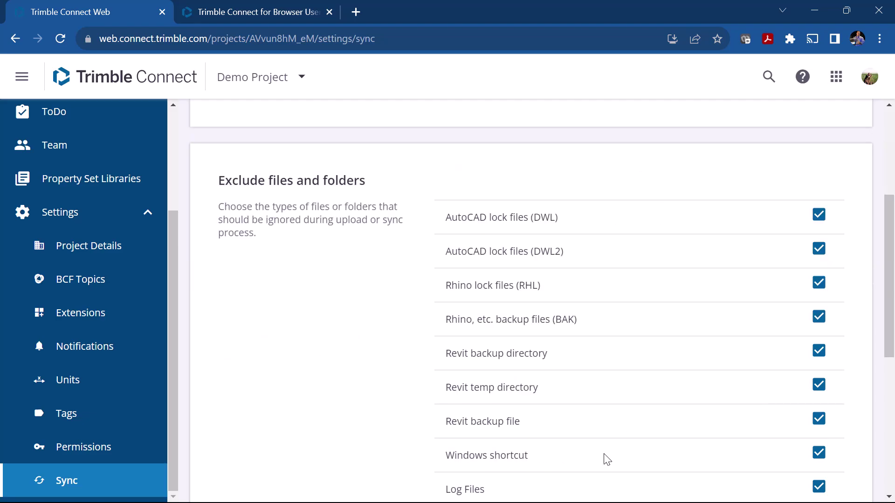
{"action": "scroll", "coordinate": [599, 433], "scroll_direction": "down", "scroll_amount": 3}
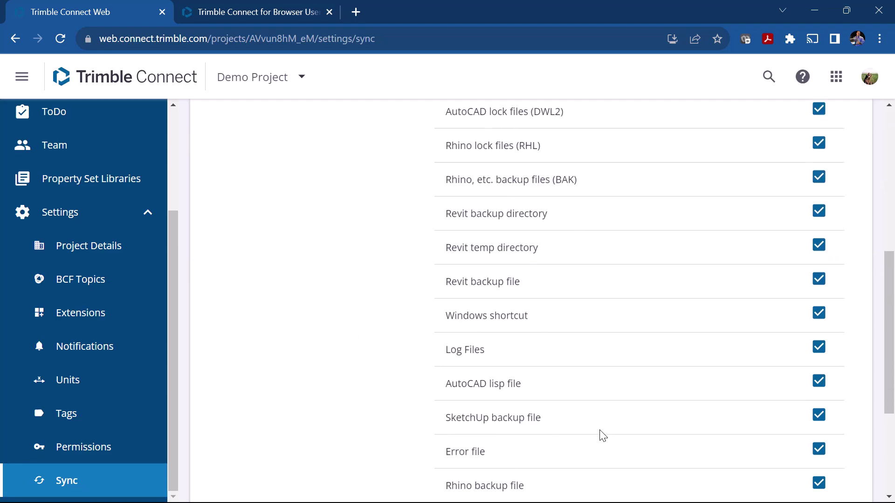
{"action": "scroll", "coordinate": [126, 283], "scroll_direction": "up", "scroll_amount": 3}
{"action": "scroll", "coordinate": [377, 240], "scroll_direction": "up", "scroll_amount": 8}
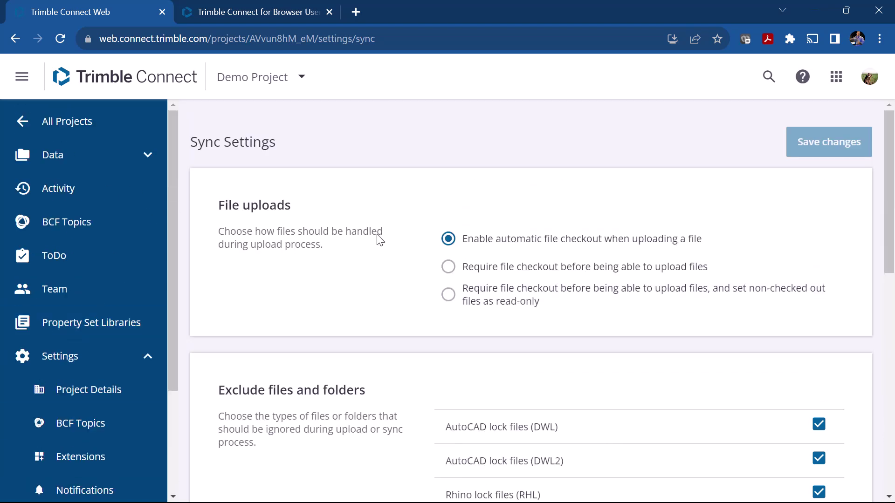
Step: Open TC-Project Template from the projects list, view its folders and settings entries, and return to all projects
{"action": "left_click", "coordinate": [17, 129]}
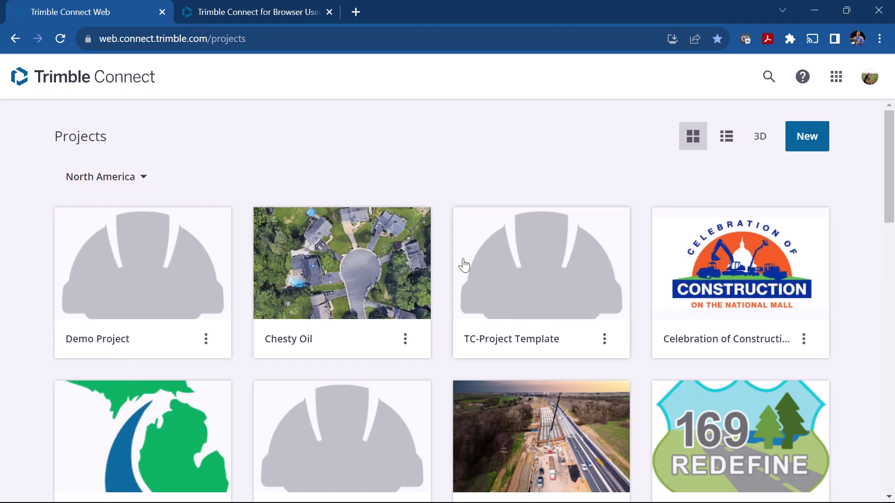
{"action": "left_click", "coordinate": [545, 282]}
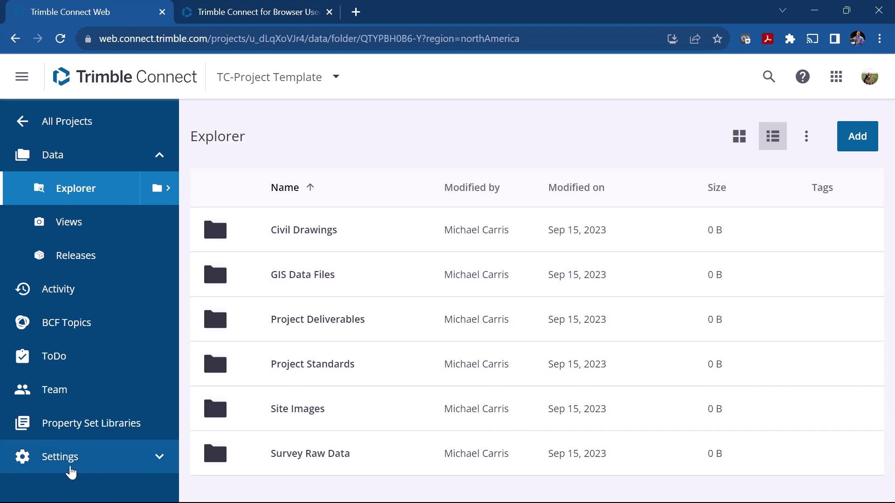
{"action": "left_click", "coordinate": [73, 468]}
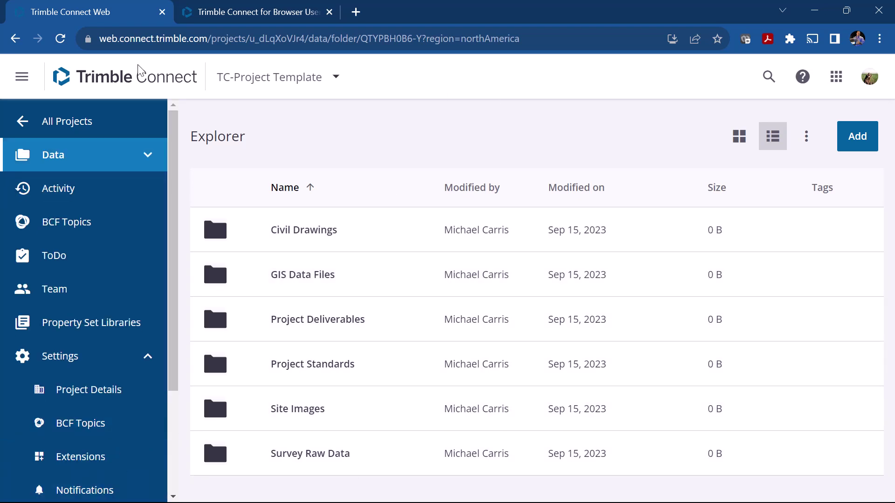
{"action": "left_click", "coordinate": [21, 121]}
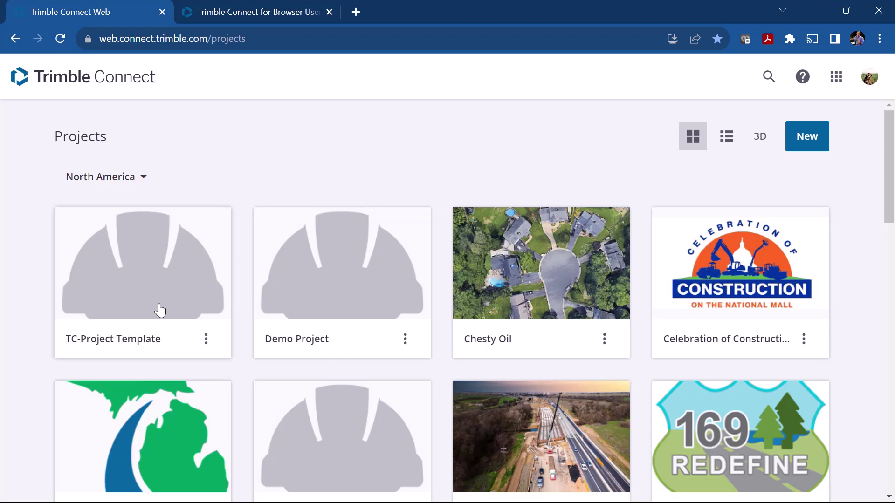
Step: Start a new project using TC-Project Template as the template, copying its project settings, project members and folder structures
{"action": "left_click", "coordinate": [207, 350]}
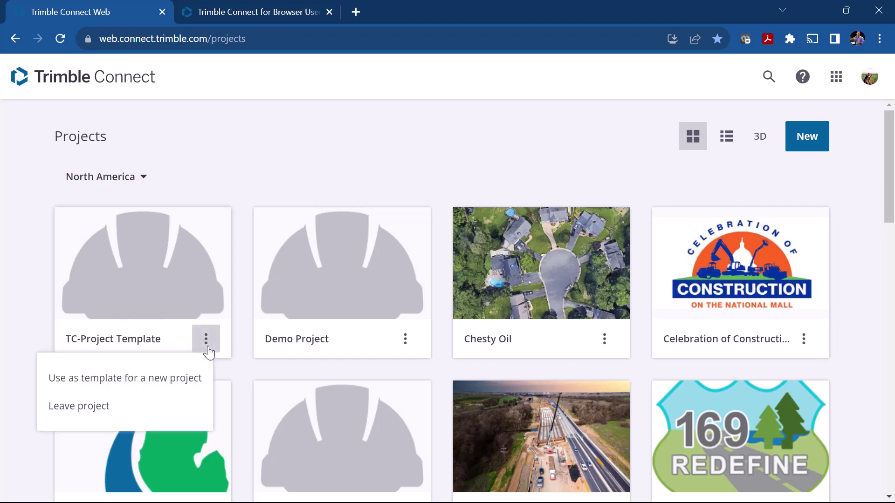
{"action": "left_click", "coordinate": [141, 388]}
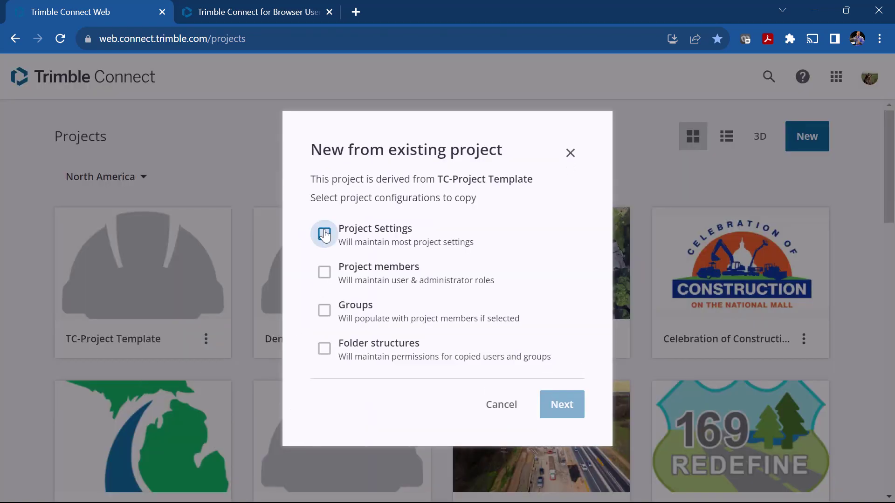
{"action": "left_click", "coordinate": [327, 352]}
{"action": "left_click", "coordinate": [324, 232]}
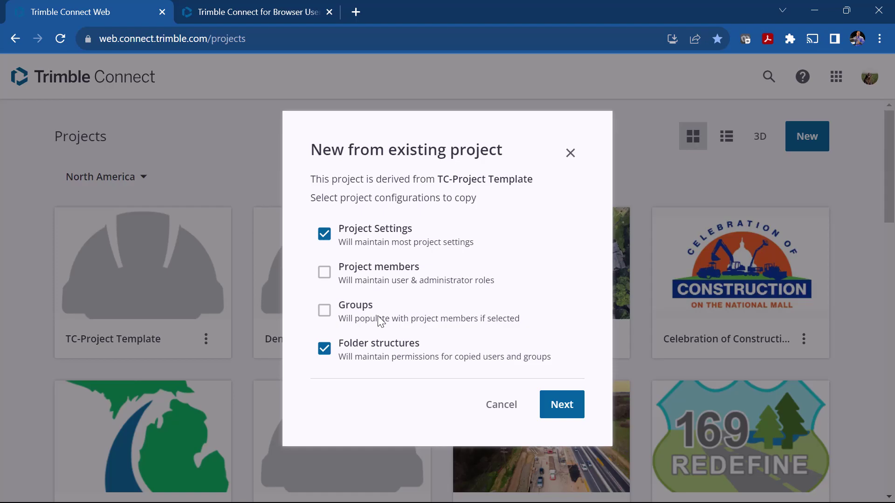
{"action": "left_click", "coordinate": [324, 274]}
{"action": "left_click", "coordinate": [561, 405]}
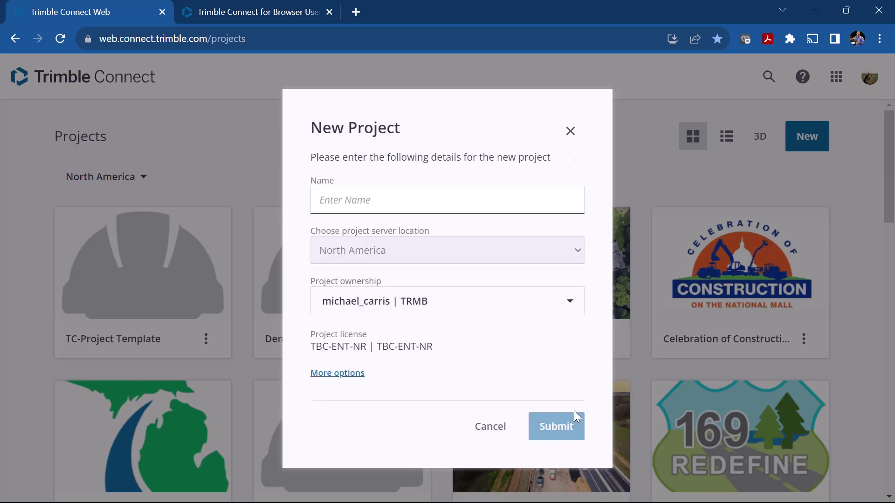
Step: Name the new project "Demo 2 from Template", submit it, and look through the projects list
{"action": "left_click", "coordinate": [388, 201]}
{"action": "type", "text": "Demo 2"}
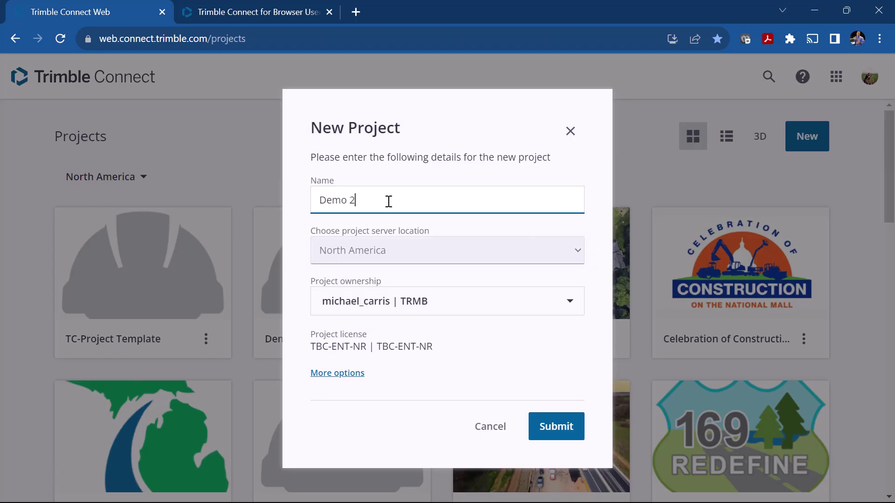
{"action": "type", "text": " from Tempate"}
{"action": "left_click", "coordinate": [407, 201]}
{"action": "type", "text": "l"}
{"action": "left_click", "coordinate": [572, 427]}
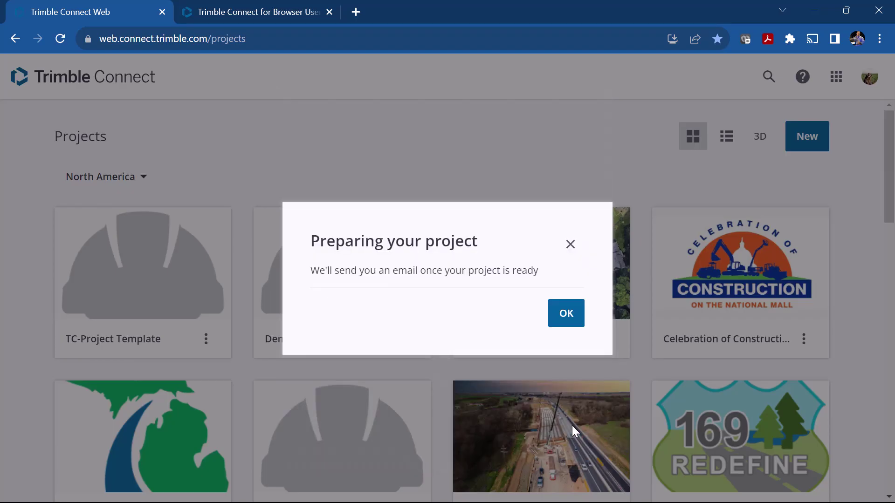
{"action": "left_click", "coordinate": [566, 314]}
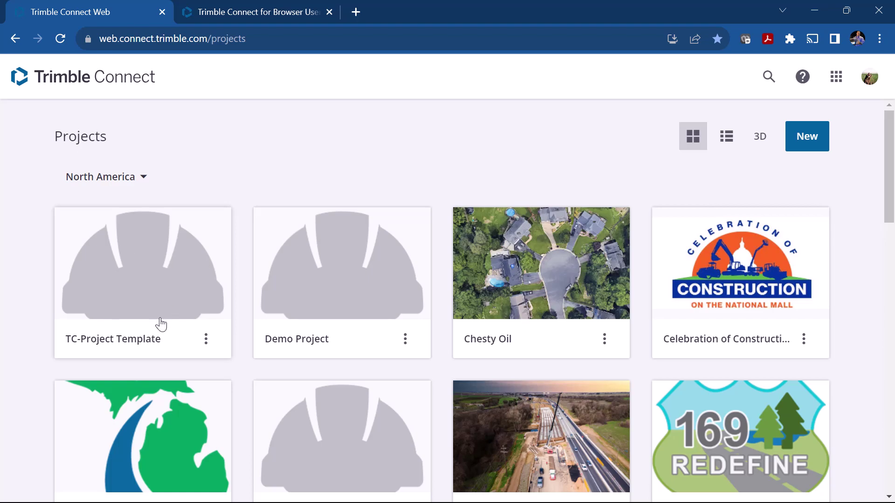
{"action": "scroll", "coordinate": [287, 363], "scroll_direction": "down", "scroll_amount": 5}
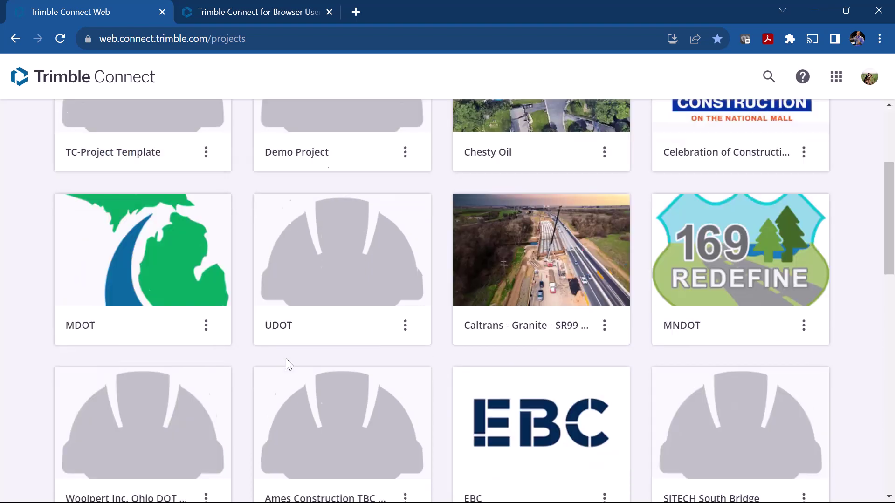
{"action": "scroll", "coordinate": [286, 364], "scroll_direction": "up", "scroll_amount": 5}
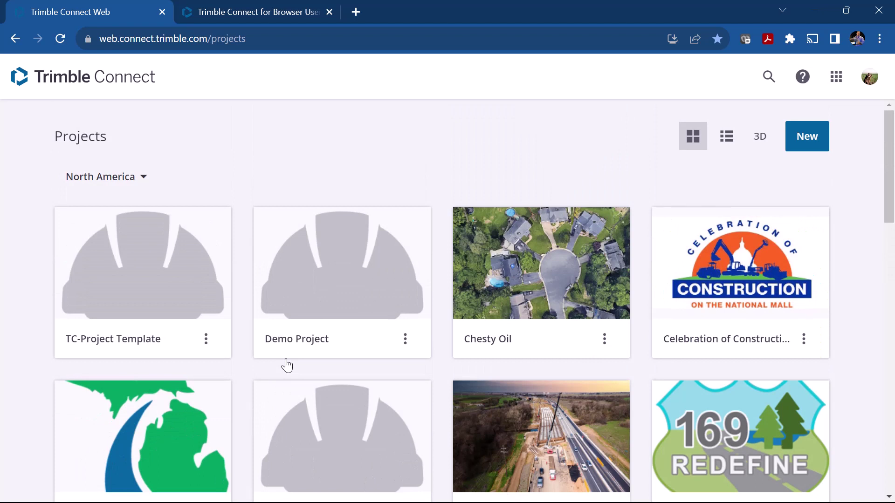